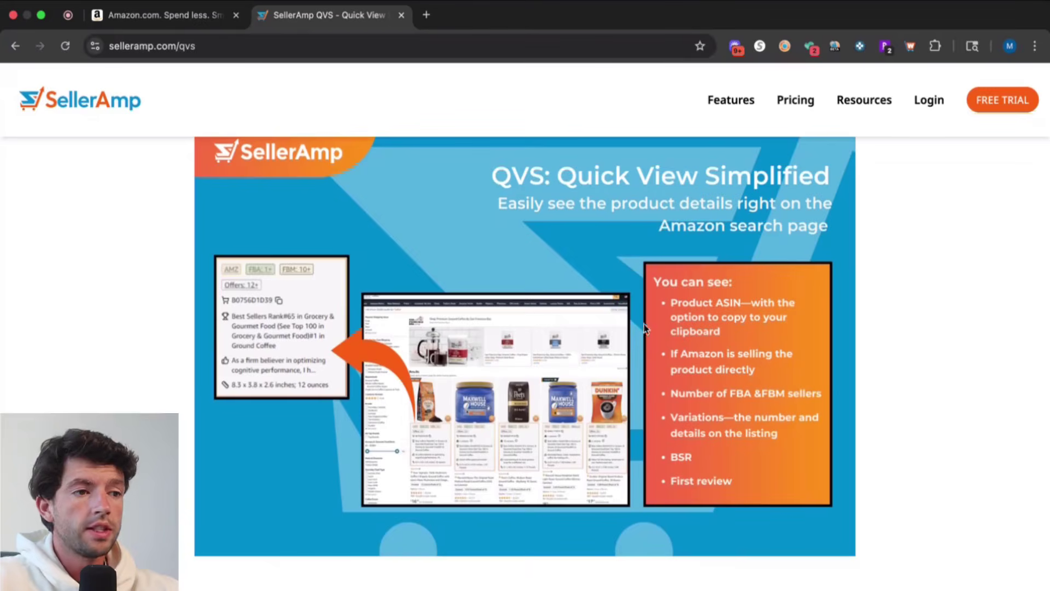
Examine the SellerAmp Quick View Simplified page, including the sample product card and the extension's feature list.
{"action": "scroll", "coordinate": [759, 173], "scroll_direction": "up", "scroll_amount": 5}
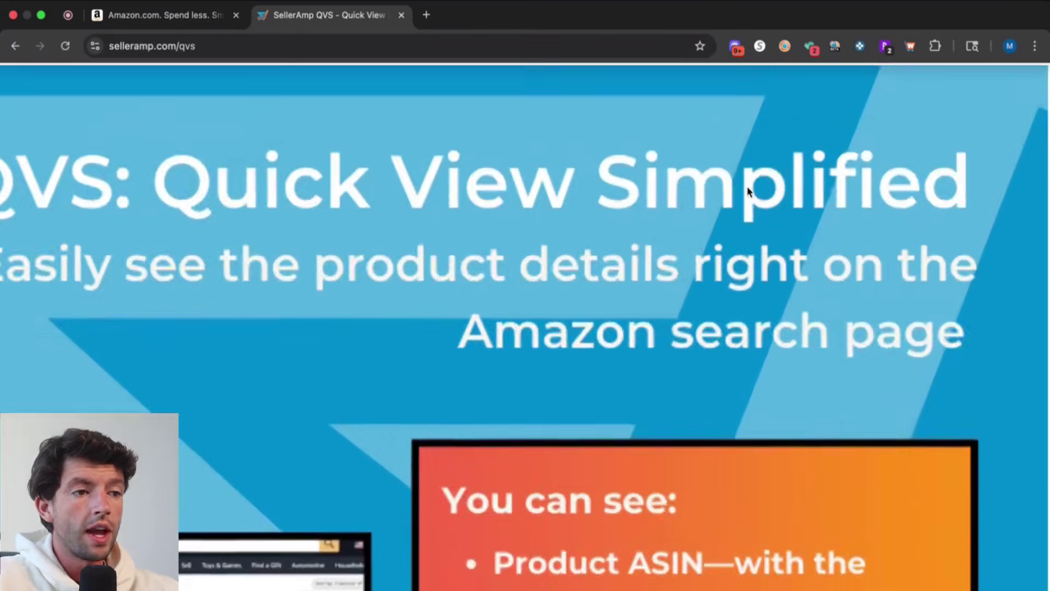
{"action": "scroll", "coordinate": [798, 217], "scroll_direction": "down", "scroll_amount": 5}
{"action": "scroll", "coordinate": [526, 449], "scroll_direction": "up", "scroll_amount": 5}
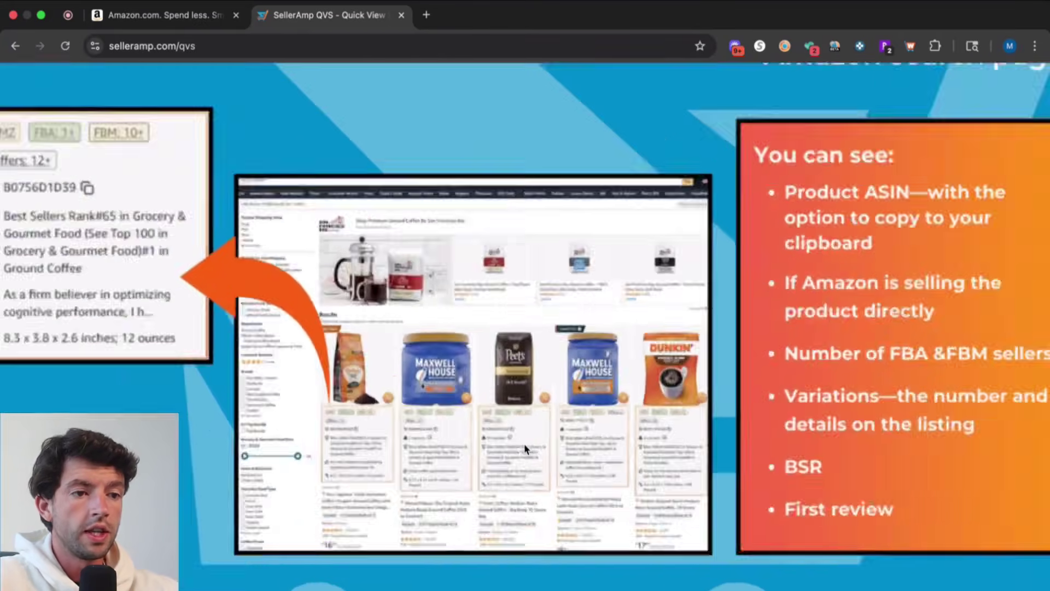
{"action": "scroll", "coordinate": [212, 275], "scroll_direction": "down", "scroll_amount": 5}
{"action": "scroll", "coordinate": [212, 275], "scroll_direction": "up", "scroll_amount": 5}
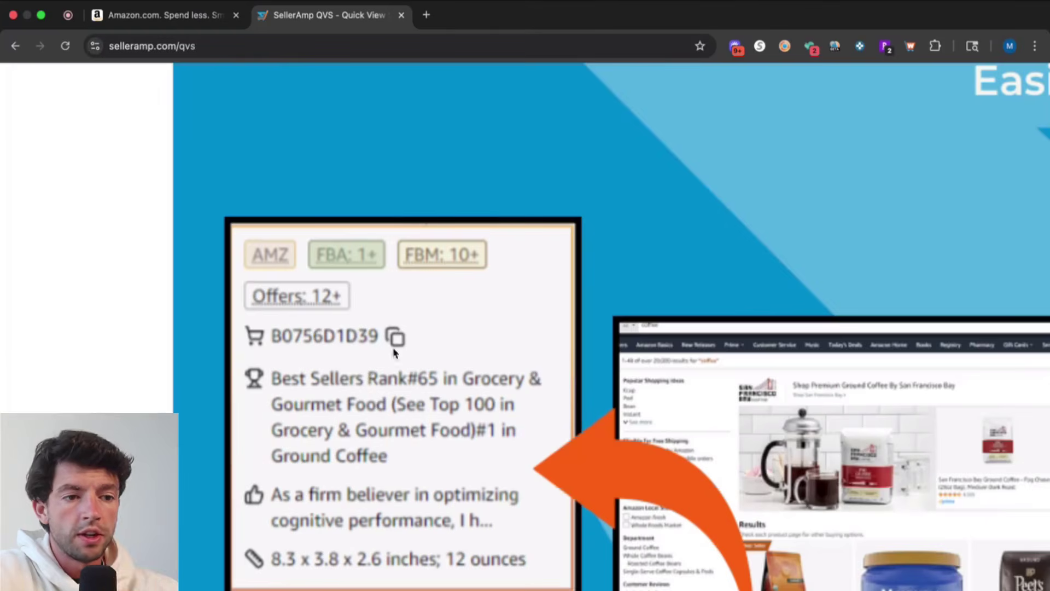
{"action": "scroll", "coordinate": [385, 543], "scroll_direction": "down", "scroll_amount": 10}
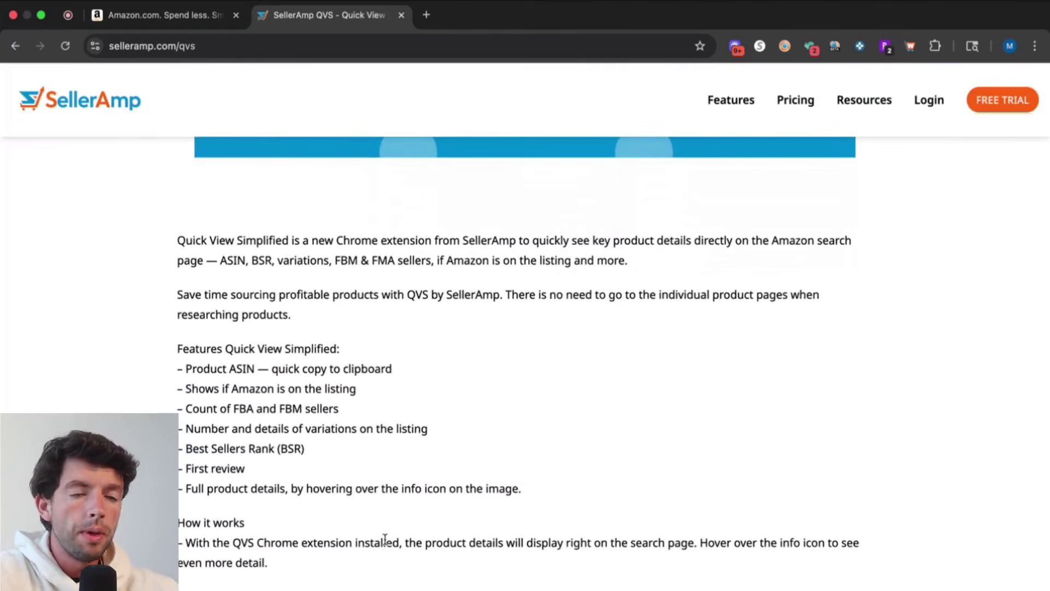
{"action": "scroll", "coordinate": [398, 522], "scroll_direction": "up", "scroll_amount": 10}
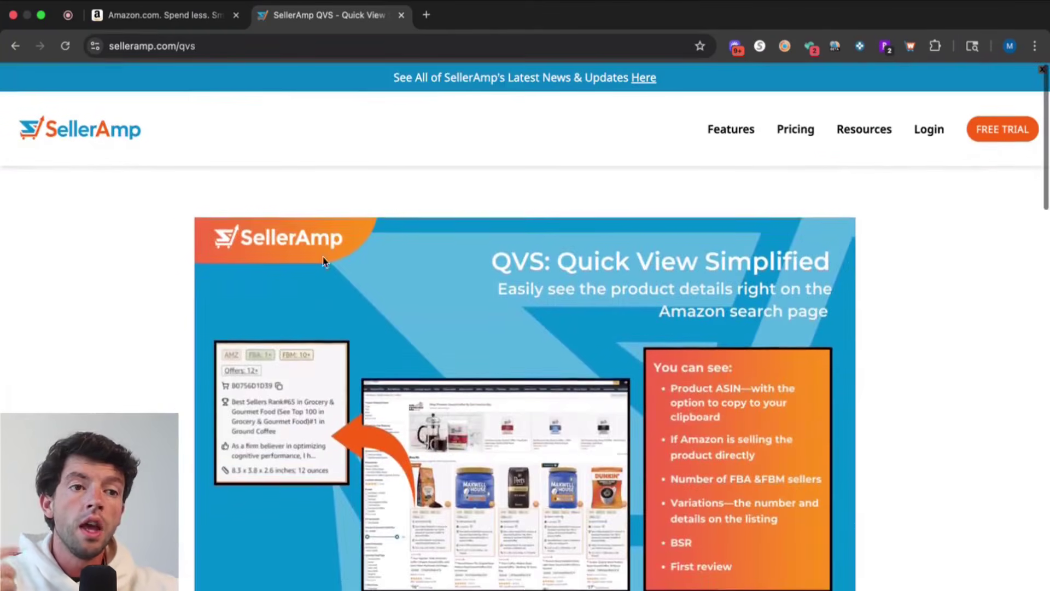
Switch to the Amazon page and search for "great value drink mix".
{"action": "left_click", "coordinate": [201, 19]}
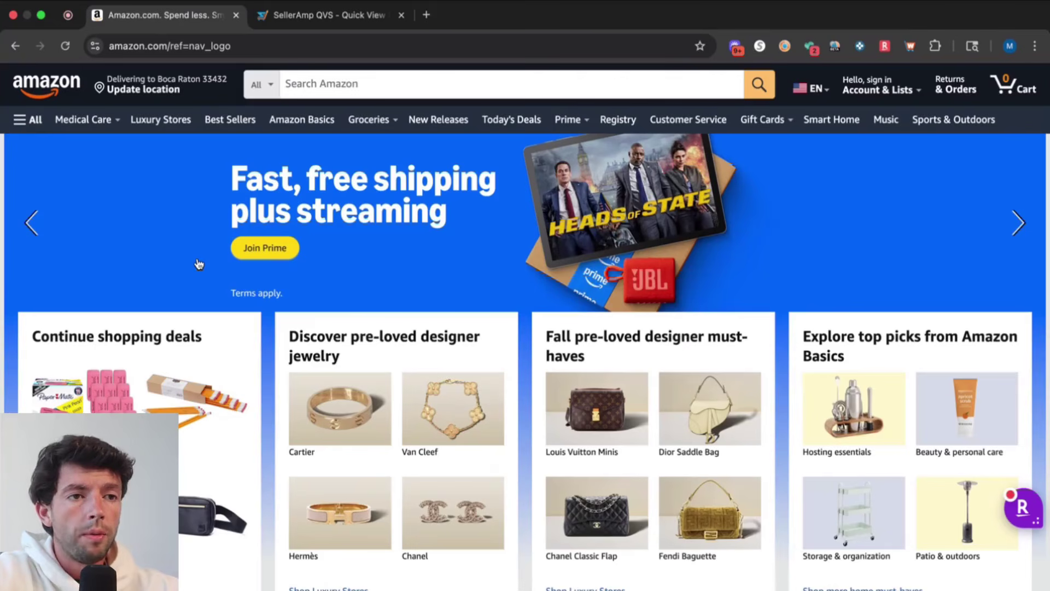
{"action": "left_click", "coordinate": [303, 92]}
{"action": "type", "text": "great value"}
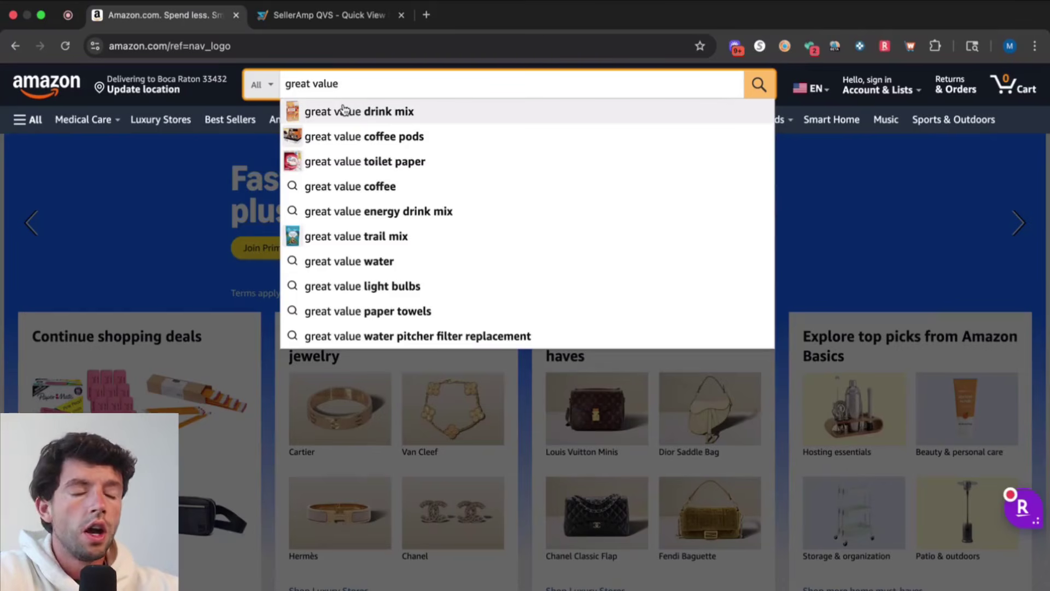
{"action": "left_click", "coordinate": [343, 111]}
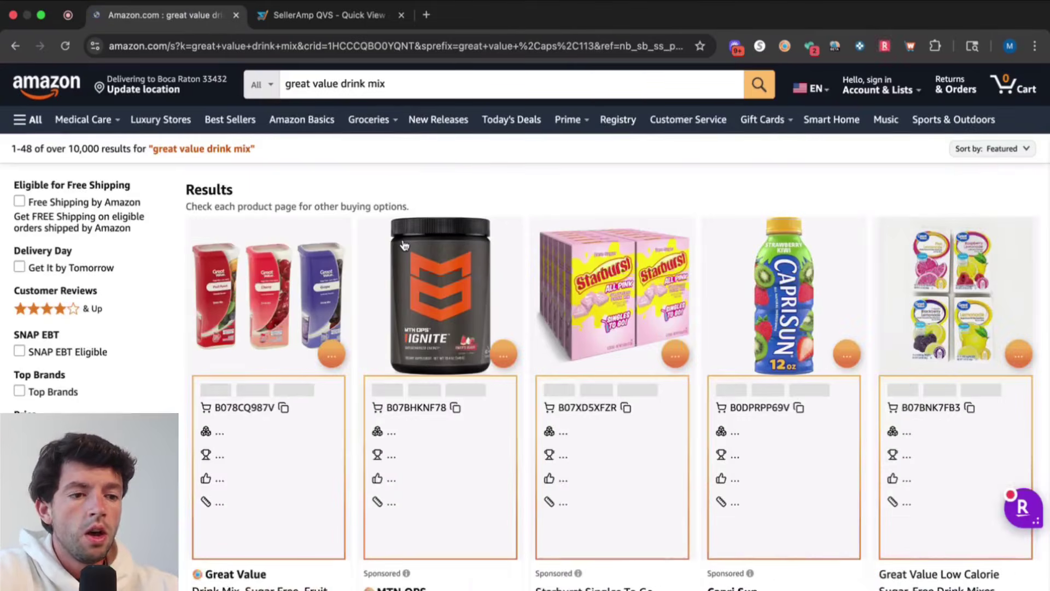
Examine the quick-view boxes under the first row of results, checking each product's FBA, FBM and total offer counts.
{"action": "scroll", "coordinate": [403, 243], "scroll_direction": "down", "scroll_amount": 4}
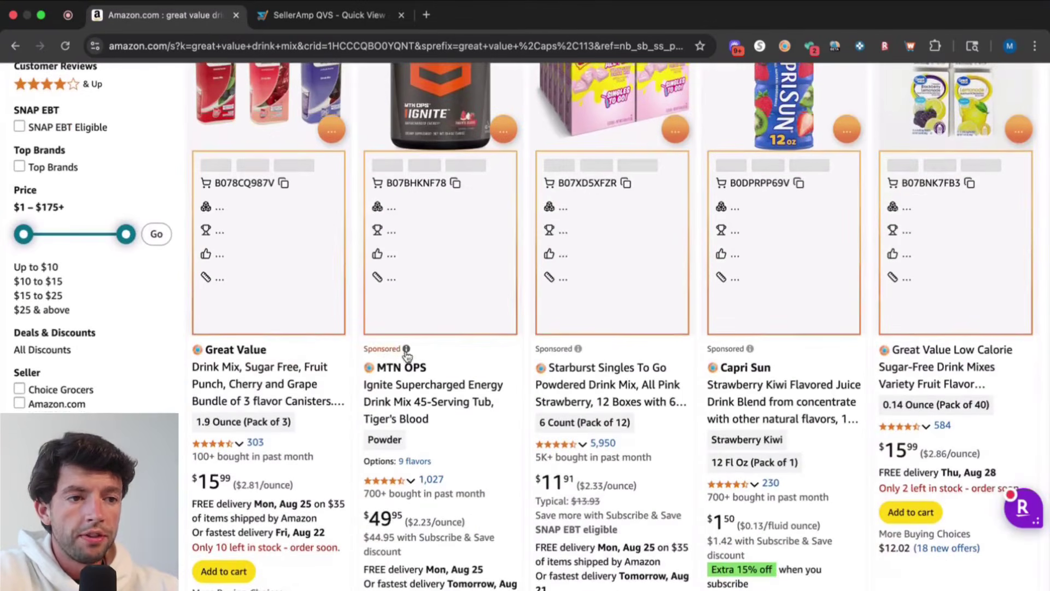
{"action": "scroll", "coordinate": [387, 352], "scroll_direction": "up", "scroll_amount": 5}
{"action": "scroll", "coordinate": [387, 353], "scroll_direction": "down", "scroll_amount": 5}
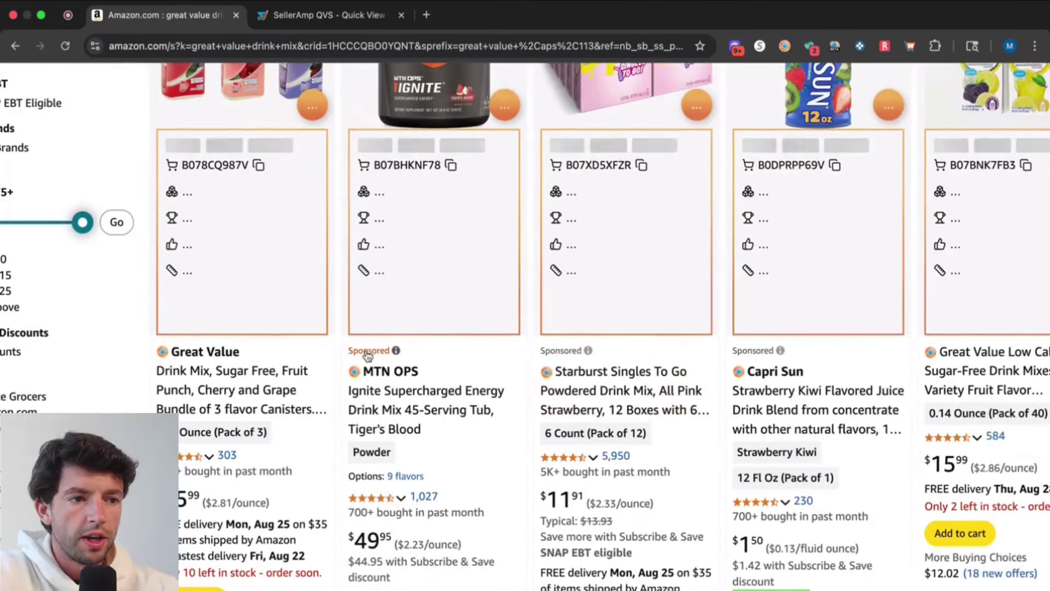
{"action": "scroll", "coordinate": [581, 357], "scroll_direction": "down", "scroll_amount": 2}
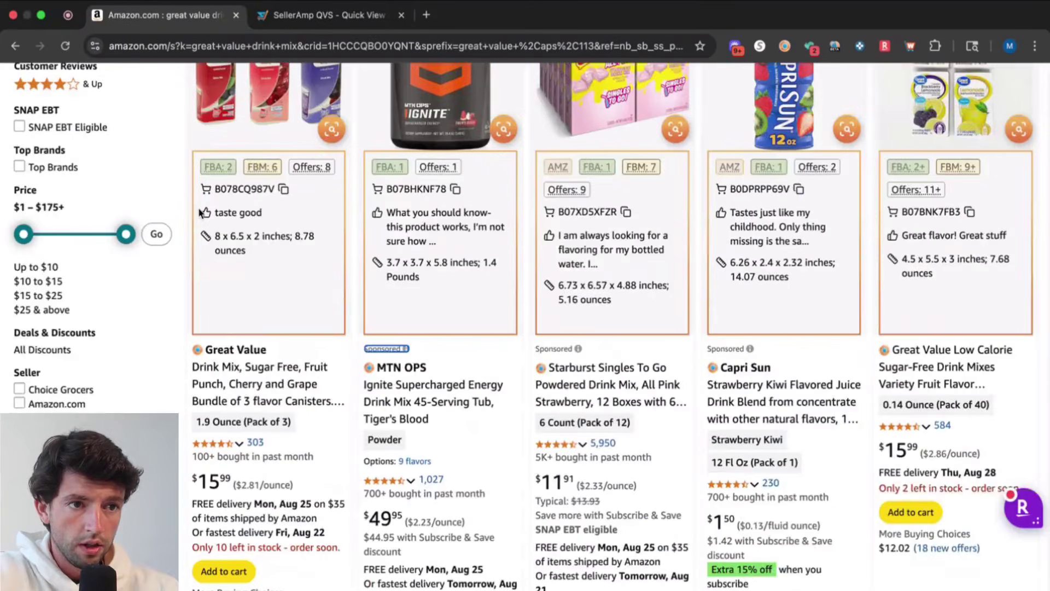
{"action": "scroll", "coordinate": [200, 212], "scroll_direction": "up", "scroll_amount": 5}
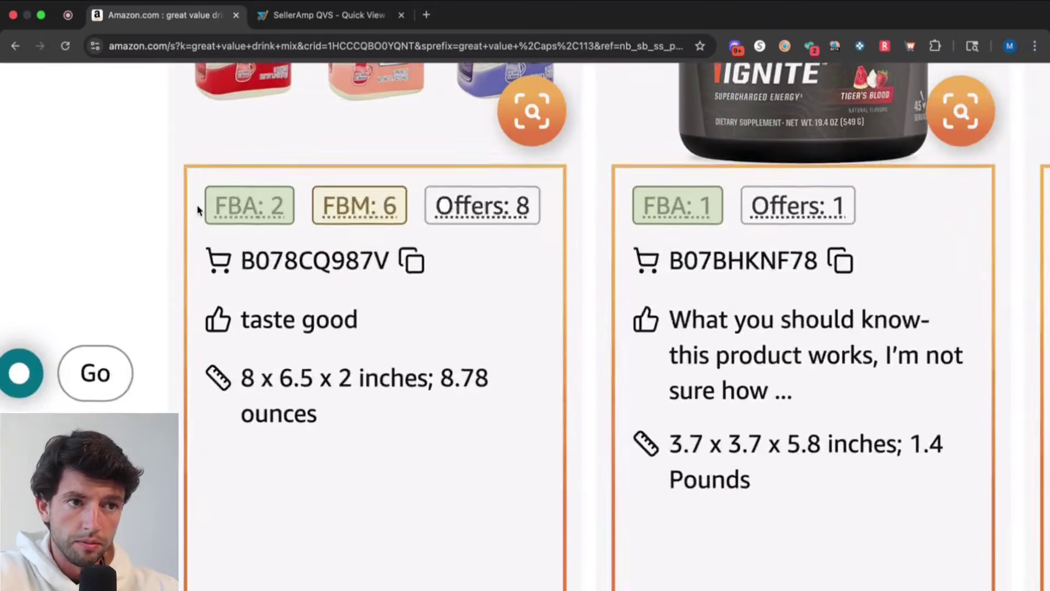
{"action": "scroll", "coordinate": [200, 212], "scroll_direction": "up", "scroll_amount": 1}
{"action": "mouse_move", "coordinate": [267, 246]}
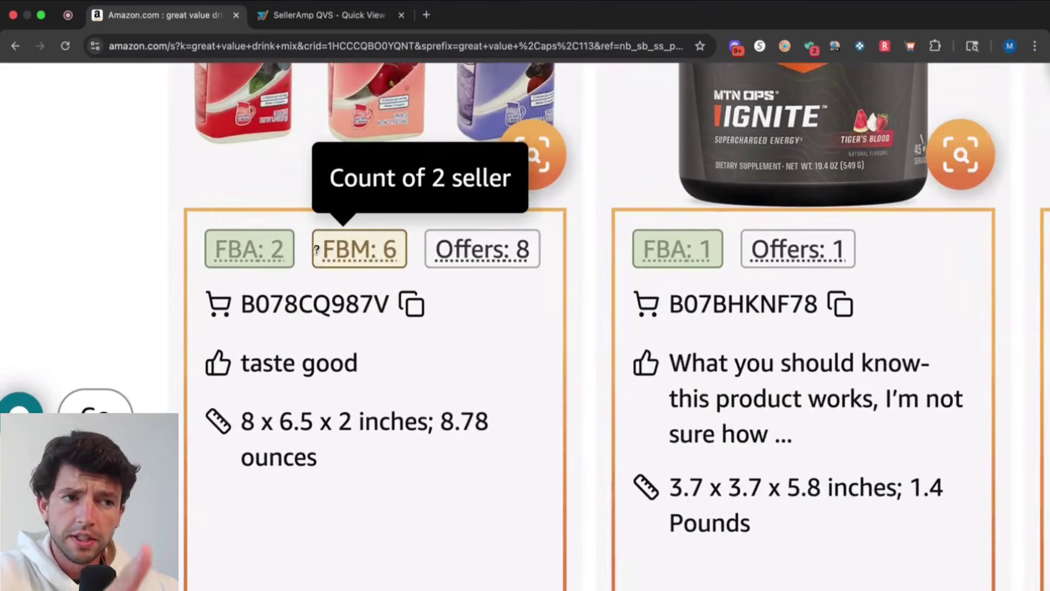
{"action": "scroll", "coordinate": [359, 248], "scroll_direction": "down", "scroll_amount": 5}
{"action": "scroll", "coordinate": [1045, 206], "scroll_direction": "up", "scroll_amount": 5}
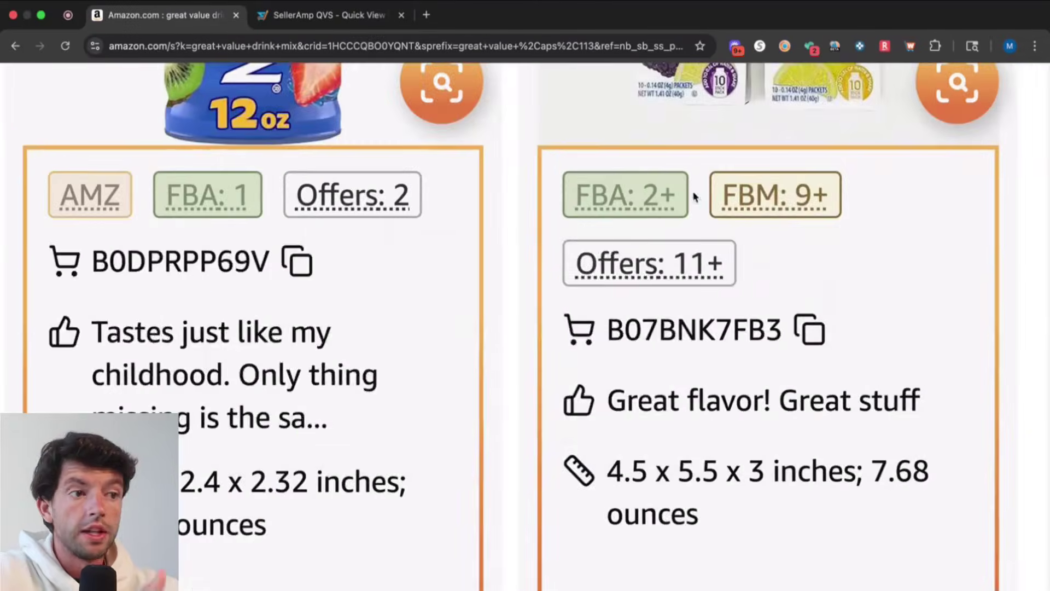
{"action": "scroll", "coordinate": [777, 202], "scroll_direction": "down", "scroll_amount": 5}
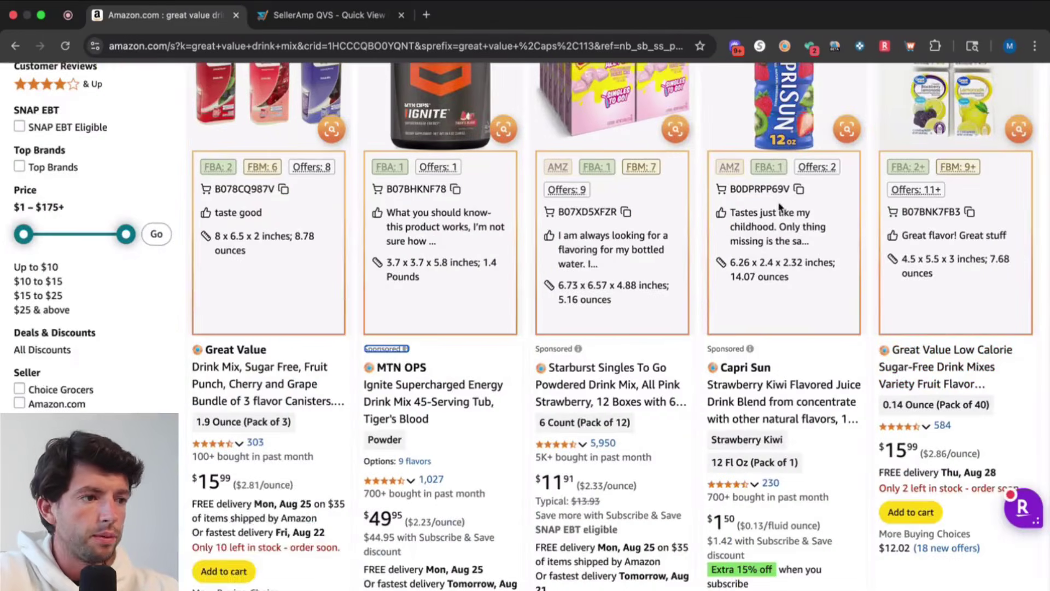
Open the Great Value Low Calorie Variety Fruit Flavor and the three-flavor canister bundle listings in separate new tabs.
{"action": "right_click", "coordinate": [902, 362]}
{"action": "left_click", "coordinate": [867, 369]}
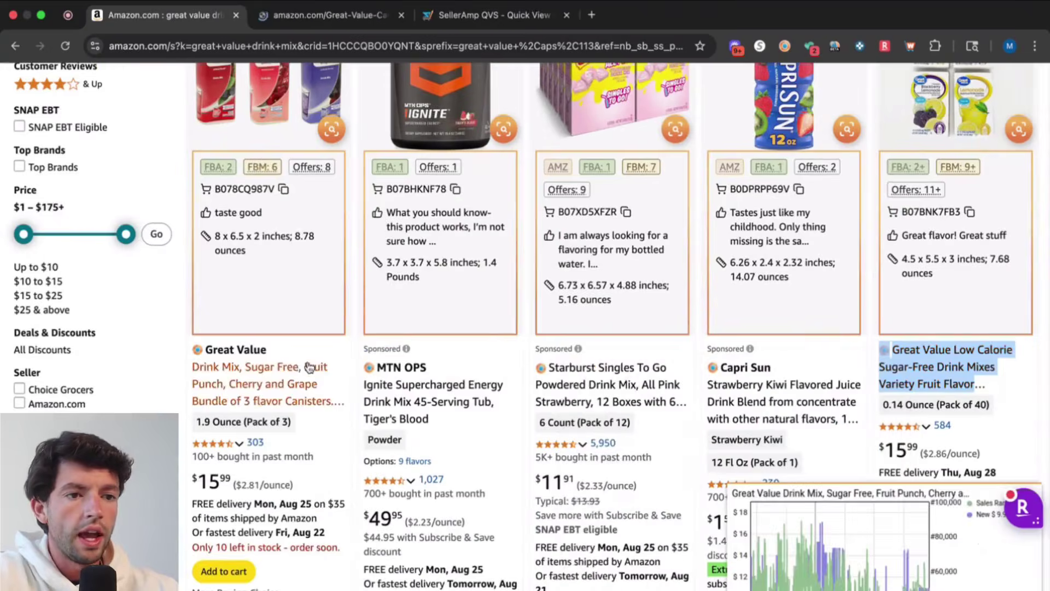
{"action": "right_click", "coordinate": [306, 369]}
{"action": "left_click", "coordinate": [314, 376]}
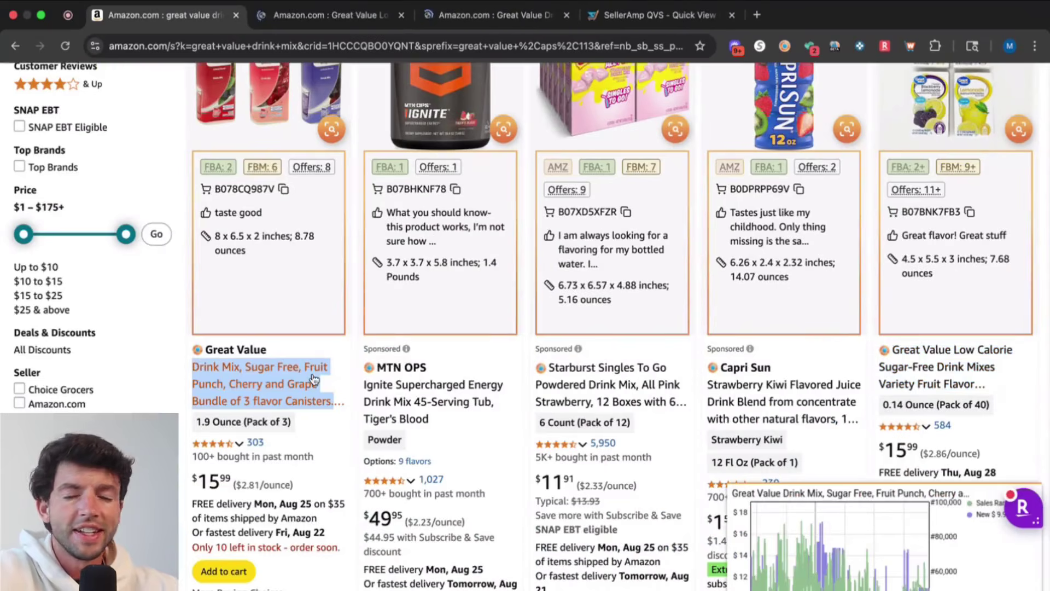
Open the Great Value 3-Box Bundle, Orange Early Rise 5 Count and Sugar Free Early Rise Orange listings in separate new tabs.
{"action": "scroll", "coordinate": [313, 379], "scroll_direction": "down", "scroll_amount": 10}
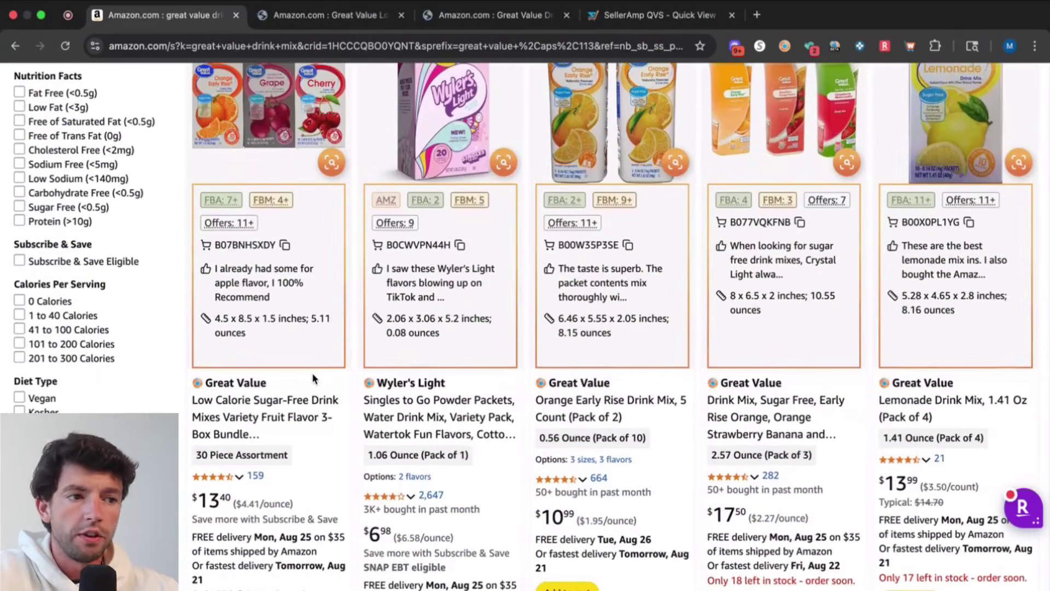
{"action": "scroll", "coordinate": [312, 376], "scroll_direction": "down", "scroll_amount": 3}
{"action": "right_click", "coordinate": [244, 341]}
{"action": "left_click", "coordinate": [436, 344]}
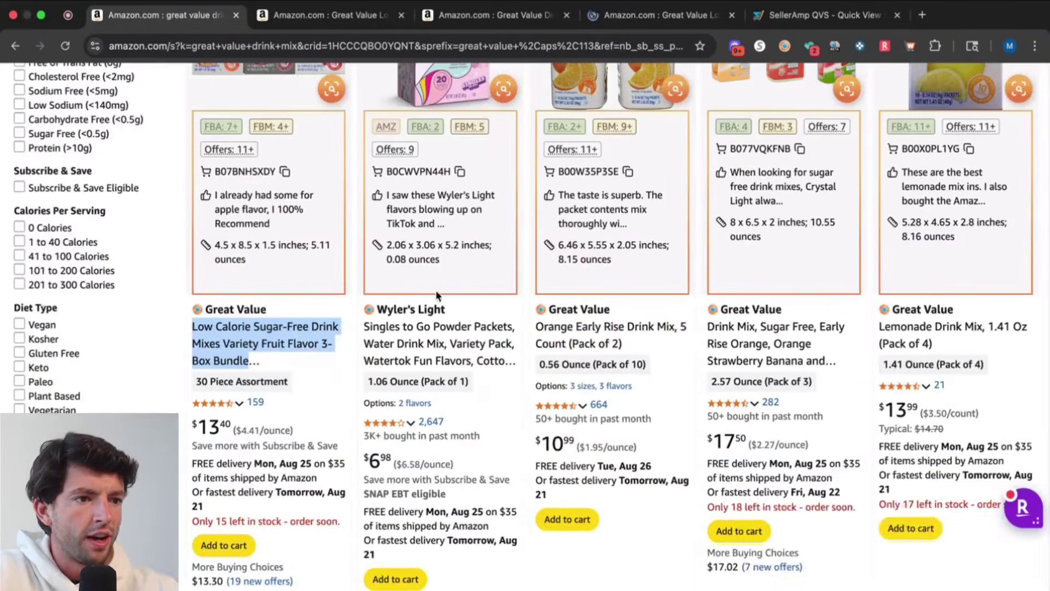
{"action": "right_click", "coordinate": [629, 335]}
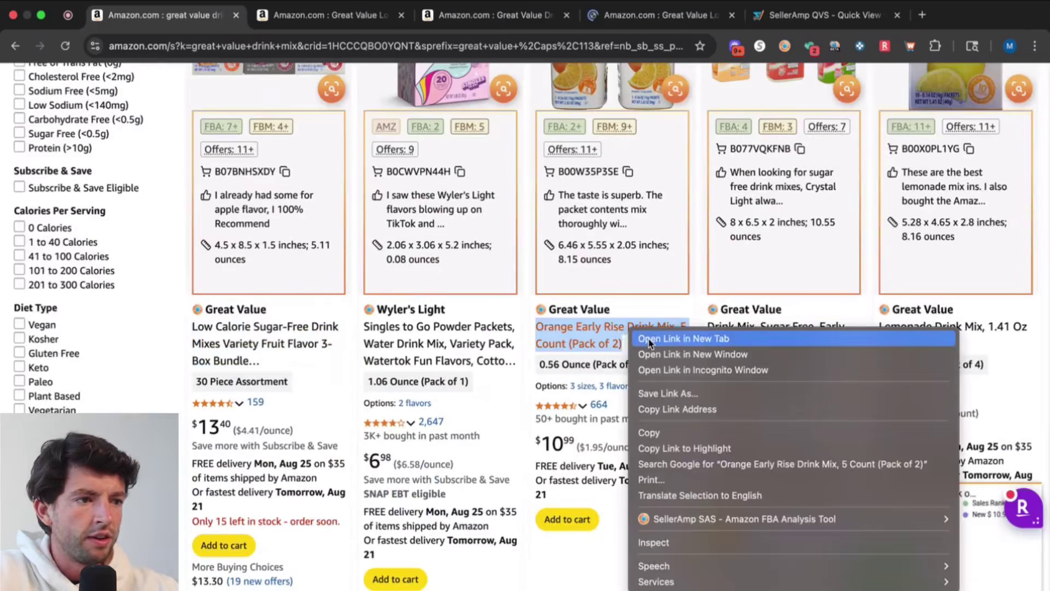
{"action": "left_click", "coordinate": [662, 338]}
{"action": "right_click", "coordinate": [750, 346]}
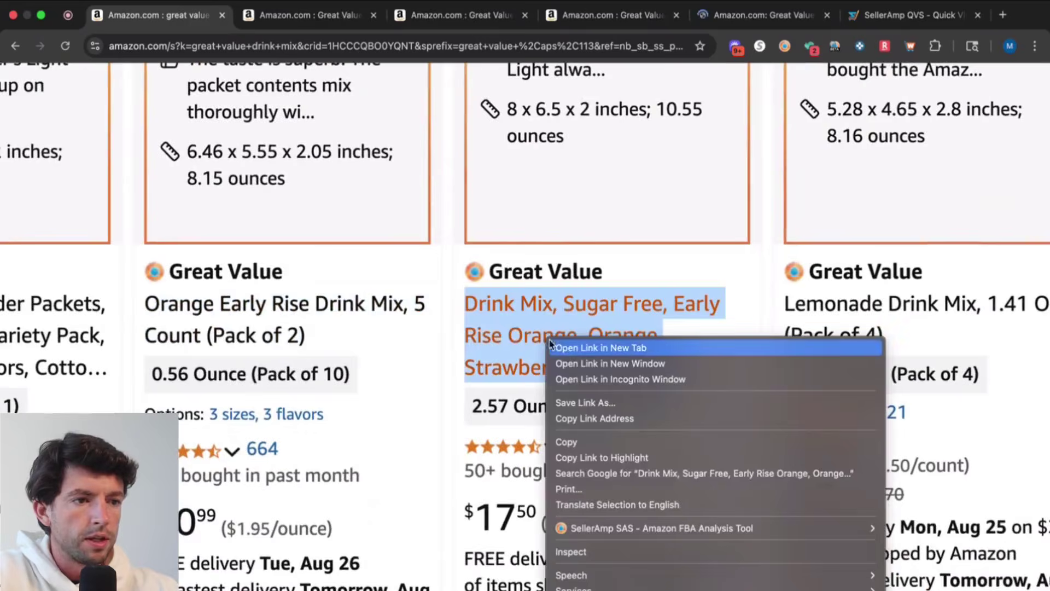
{"action": "left_click", "coordinate": [759, 350]}
Open the Energy Acai Blueberry Sugar-Free and Great Value Energy Drink Mix Variety Bundle listings in separate new tabs.
{"action": "scroll", "coordinate": [562, 348], "scroll_direction": "up", "scroll_amount": 10}
{"action": "scroll", "coordinate": [562, 348], "scroll_direction": "down", "scroll_amount": 5}
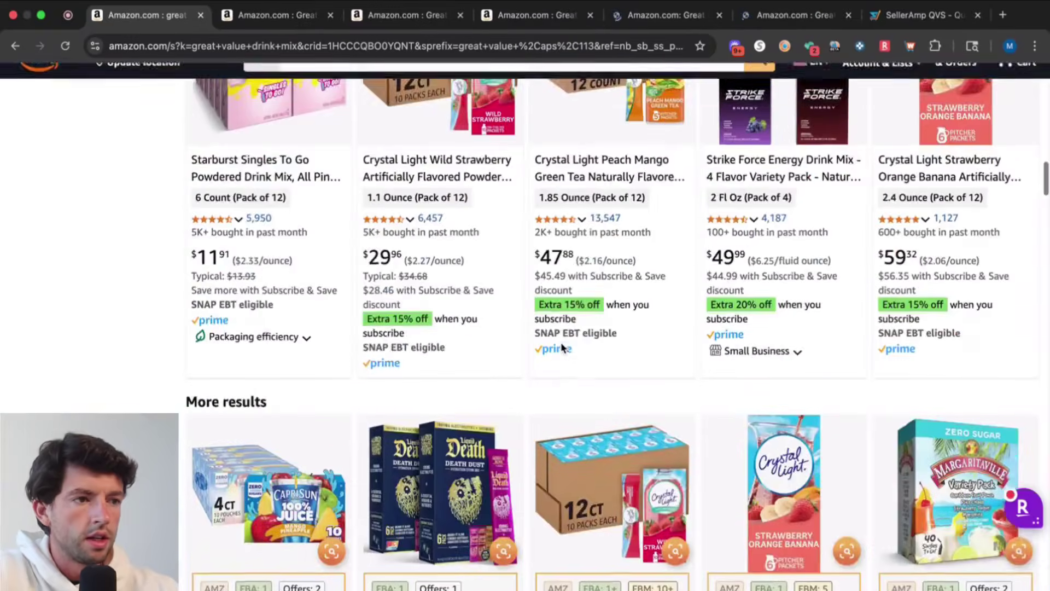
{"action": "scroll", "coordinate": [562, 348], "scroll_direction": "up", "scroll_amount": 3}
{"action": "scroll", "coordinate": [562, 348], "scroll_direction": "up", "scroll_amount": 5}
{"action": "scroll", "coordinate": [562, 348], "scroll_direction": "down", "scroll_amount": 3}
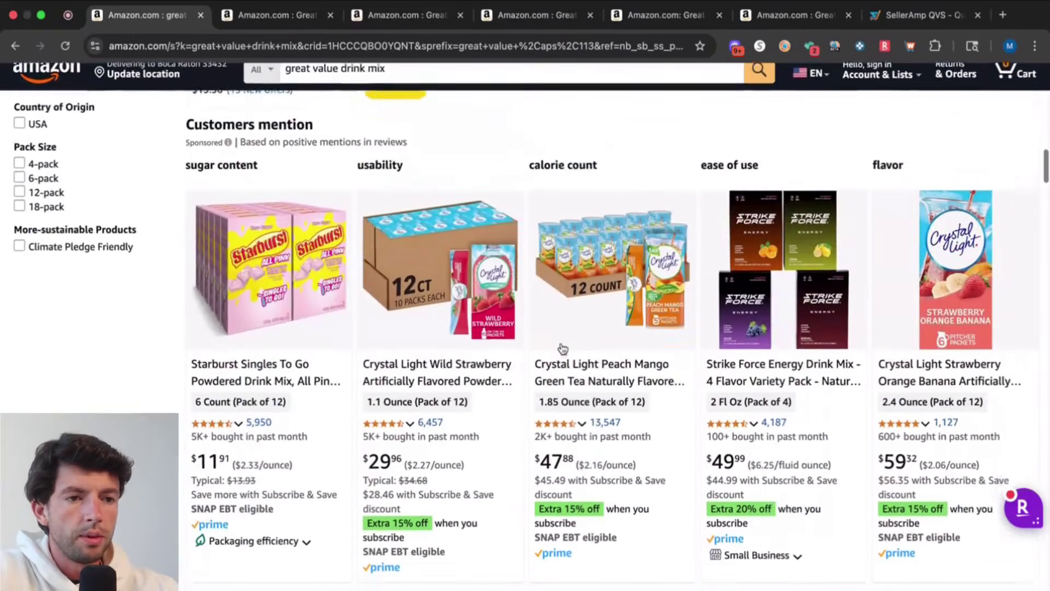
{"action": "scroll", "coordinate": [235, 273], "scroll_direction": "up", "scroll_amount": 5}
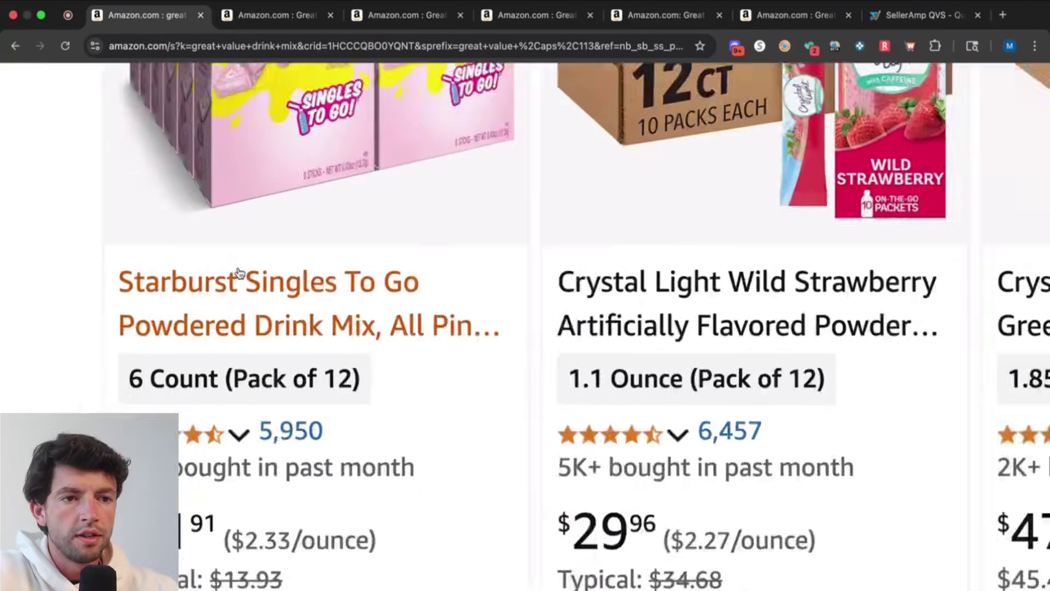
{"action": "scroll", "coordinate": [212, 290], "scroll_direction": "down", "scroll_amount": 5}
{"action": "scroll", "coordinate": [212, 291], "scroll_direction": "down", "scroll_amount": 10}
{"action": "scroll", "coordinate": [212, 291], "scroll_direction": "down", "scroll_amount": 7}
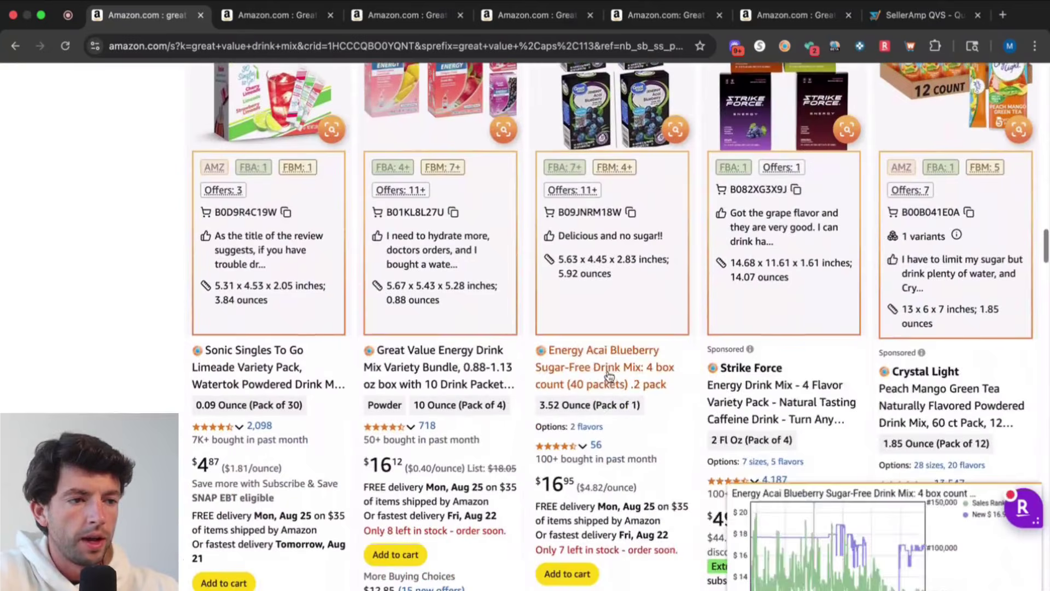
{"action": "right_click", "coordinate": [609, 375]}
{"action": "left_click", "coordinate": [618, 383]}
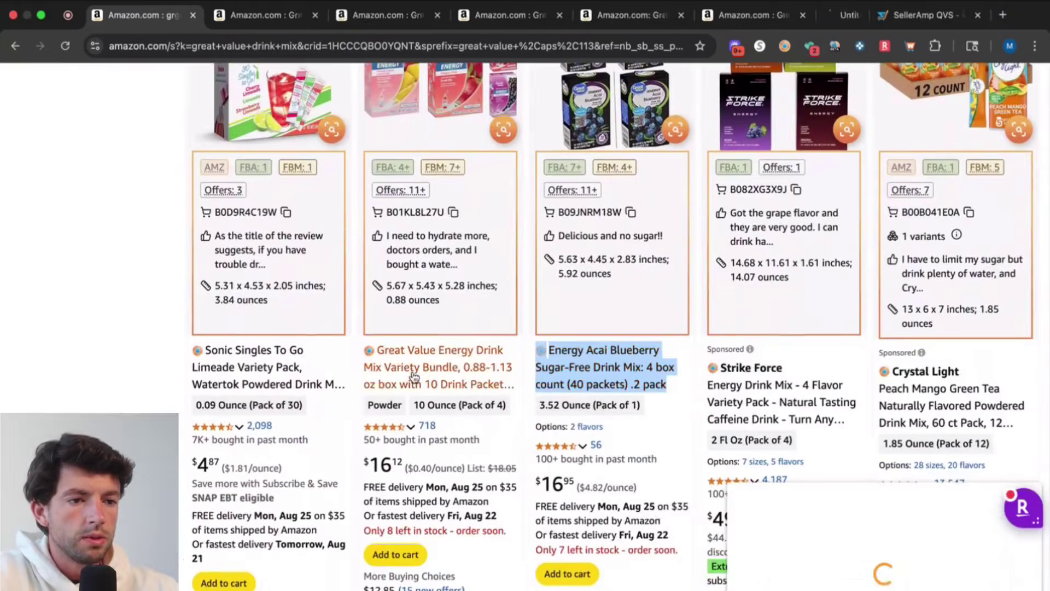
{"action": "right_click", "coordinate": [432, 377]}
{"action": "left_click", "coordinate": [432, 380]}
Open the Great Value ENERGY Dragon Fruit (Pack of 6) and Energy Drink Mix bundle with Dragon Fruit and Grape listings in new tabs.
{"action": "scroll", "coordinate": [434, 378], "scroll_direction": "down", "scroll_amount": 8}
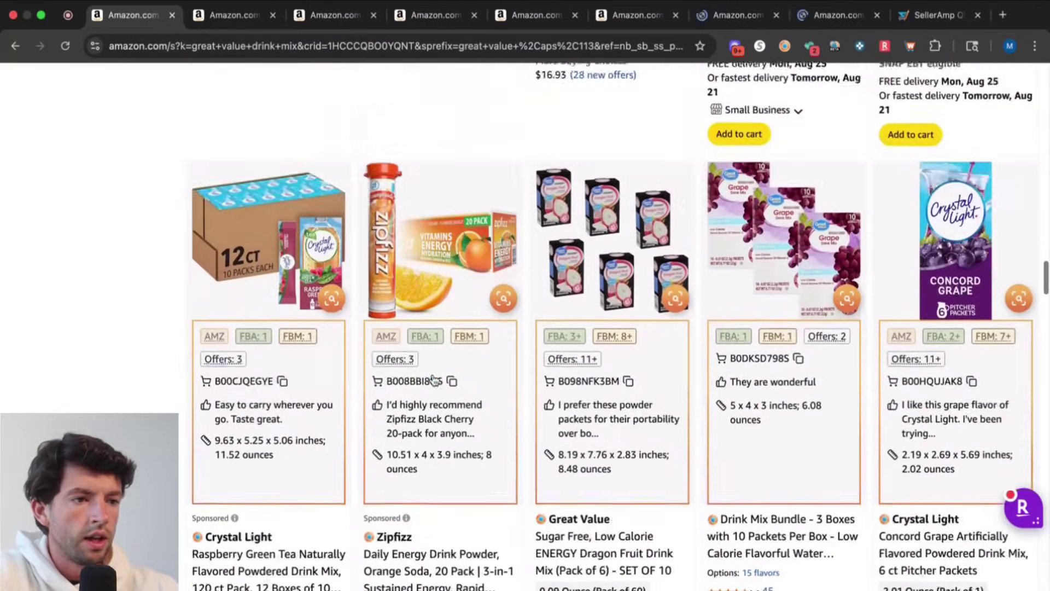
{"action": "right_click", "coordinate": [624, 432]}
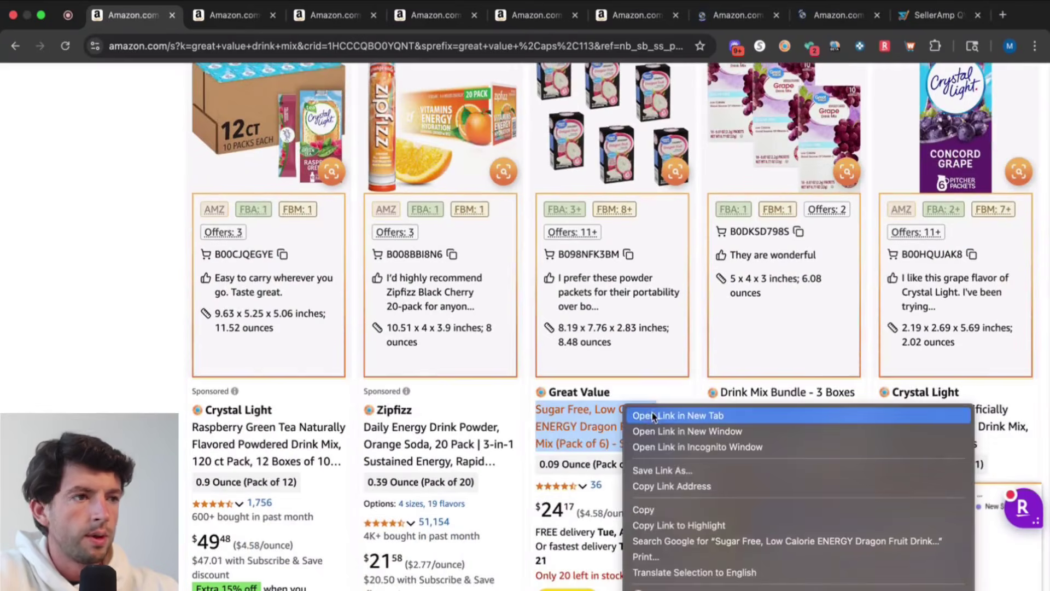
{"action": "left_click", "coordinate": [654, 417]}
{"action": "scroll", "coordinate": [909, 412], "scroll_direction": "down", "scroll_amount": 10}
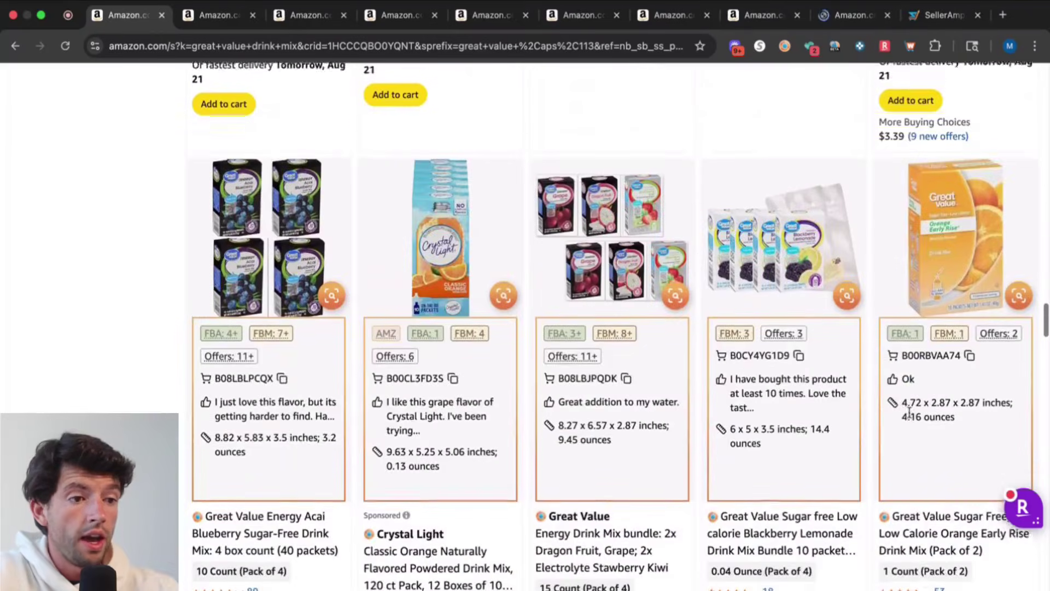
{"action": "scroll", "coordinate": [909, 413], "scroll_direction": "down", "scroll_amount": 5}
{"action": "right_click", "coordinate": [568, 380]}
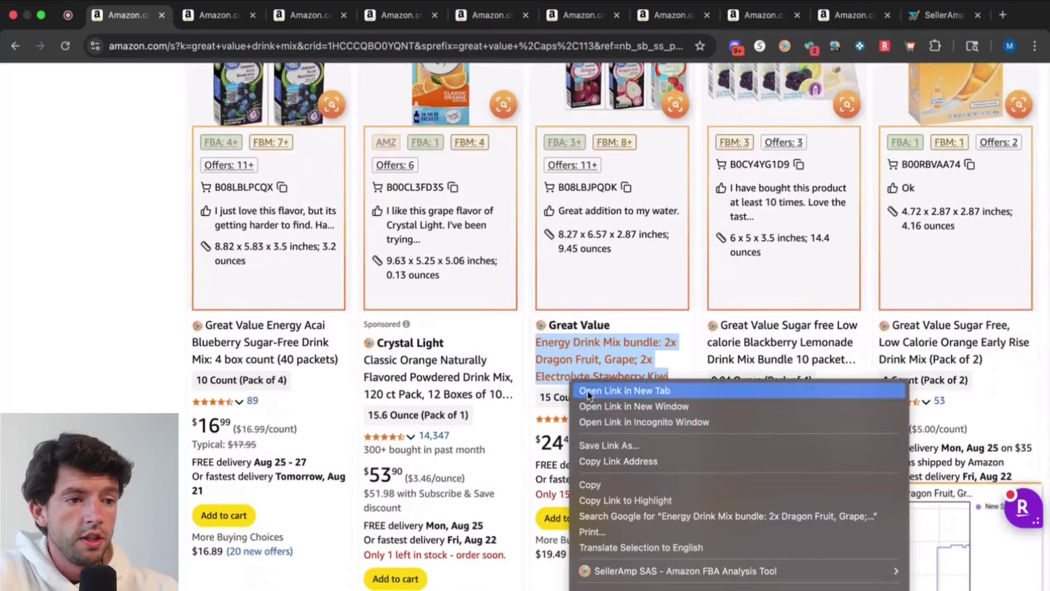
{"action": "left_click", "coordinate": [588, 392]}
Review the SellerAmp price and offer history of the Dragon Fruit, Grape and Strawberry Kiwi bundle listing, and close that listing.
{"action": "left_click", "coordinate": [864, 15]}
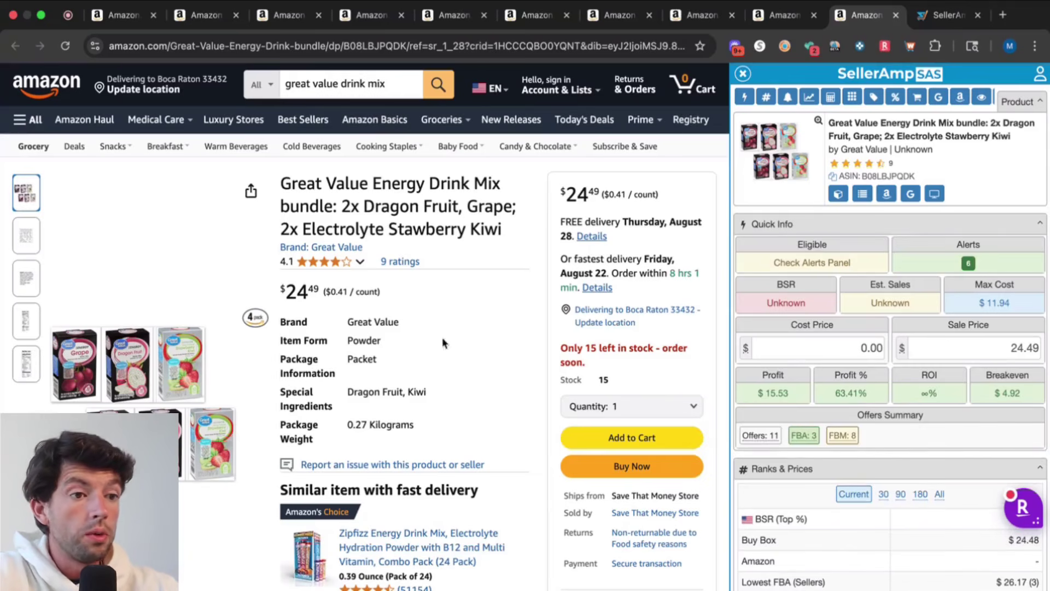
{"action": "scroll", "coordinate": [1026, 347], "scroll_direction": "down", "scroll_amount": 15}
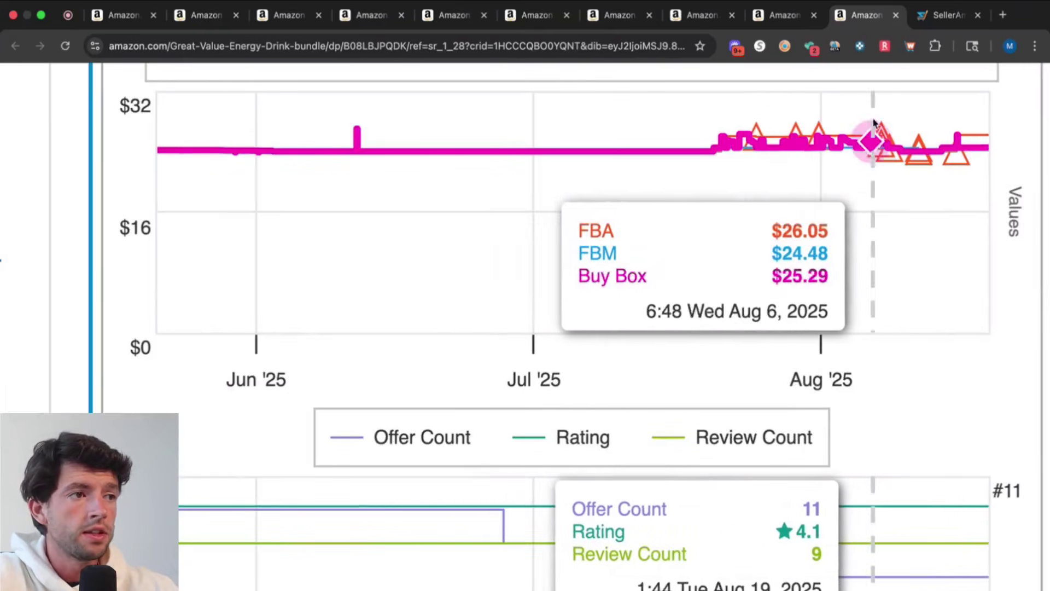
{"action": "left_click", "coordinate": [896, 16]}
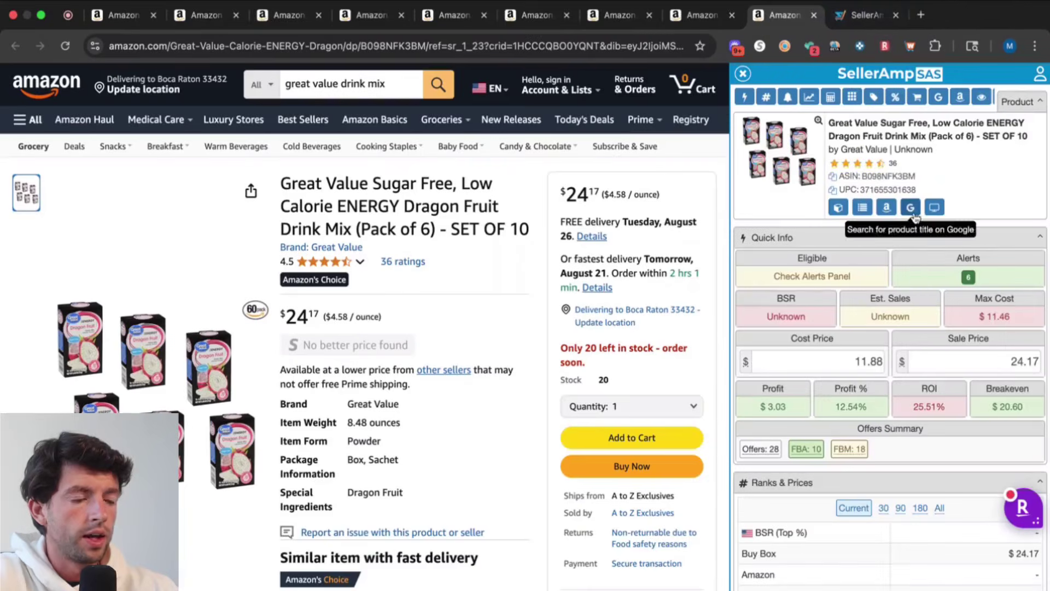
Examine the SellerAmp alerts and three-month price and offer charts for the Dragon Fruit Pack of 6 listing.
{"action": "scroll", "coordinate": [896, 263], "scroll_direction": "down", "scroll_amount": 10}
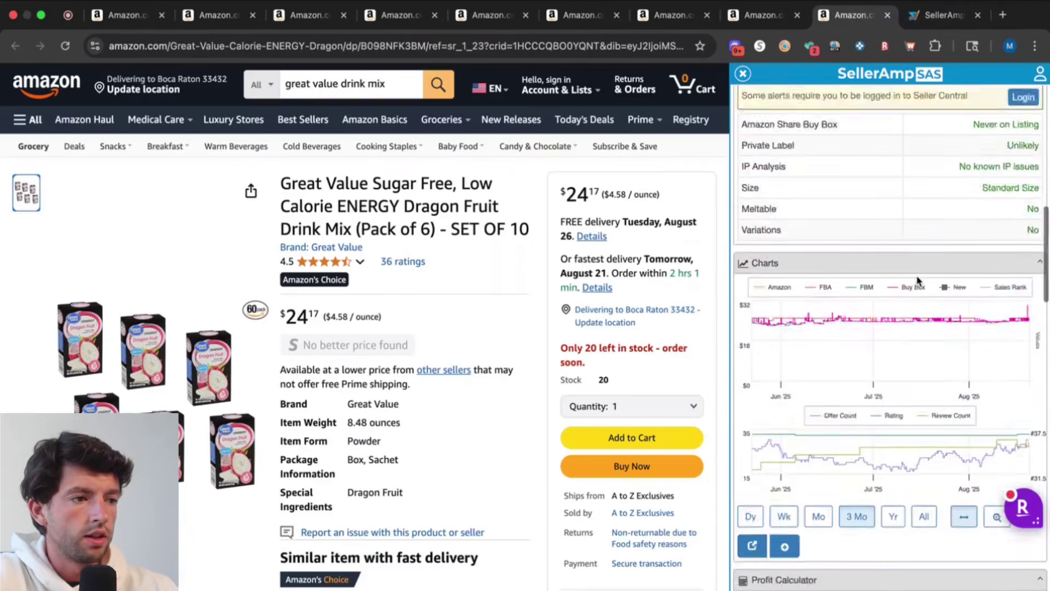
{"action": "scroll", "coordinate": [918, 280], "scroll_direction": "down", "scroll_amount": 3}
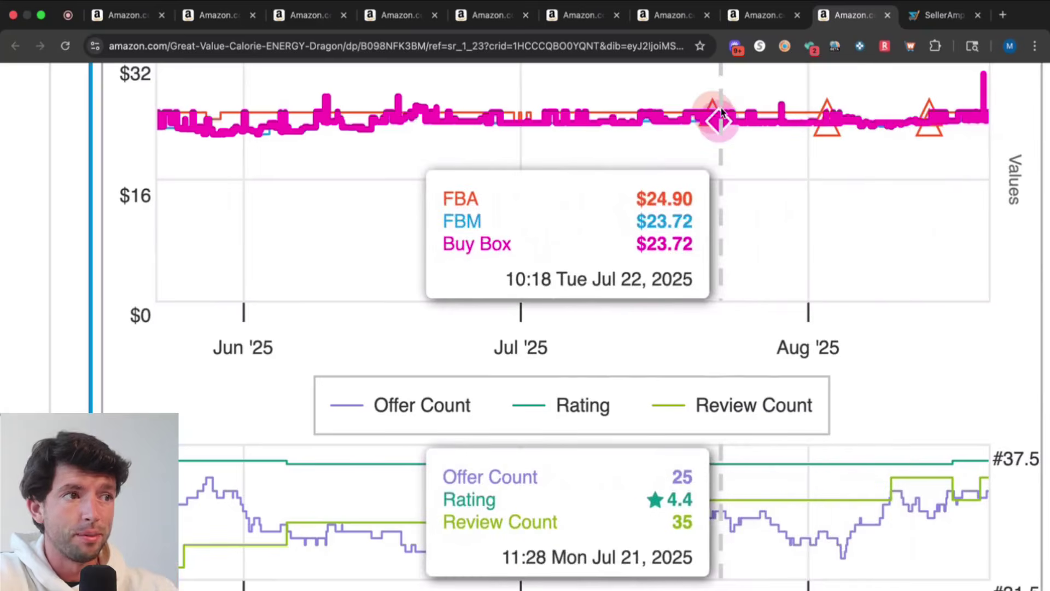
Raise the Dragon Fruit Pack of 6 listing's SellerAmp sale price by entering 24.17+5%.
{"action": "scroll", "coordinate": [721, 112], "scroll_direction": "down", "scroll_amount": 10}
{"action": "scroll", "coordinate": [890, 328], "scroll_direction": "up", "scroll_amount": 10}
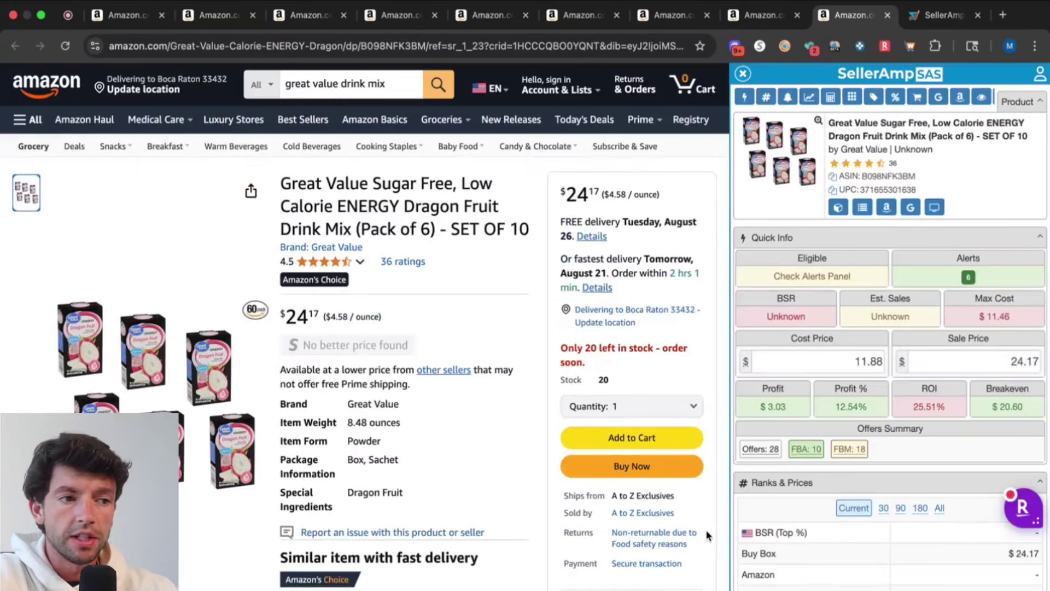
{"action": "double_click", "coordinate": [1021, 377]}
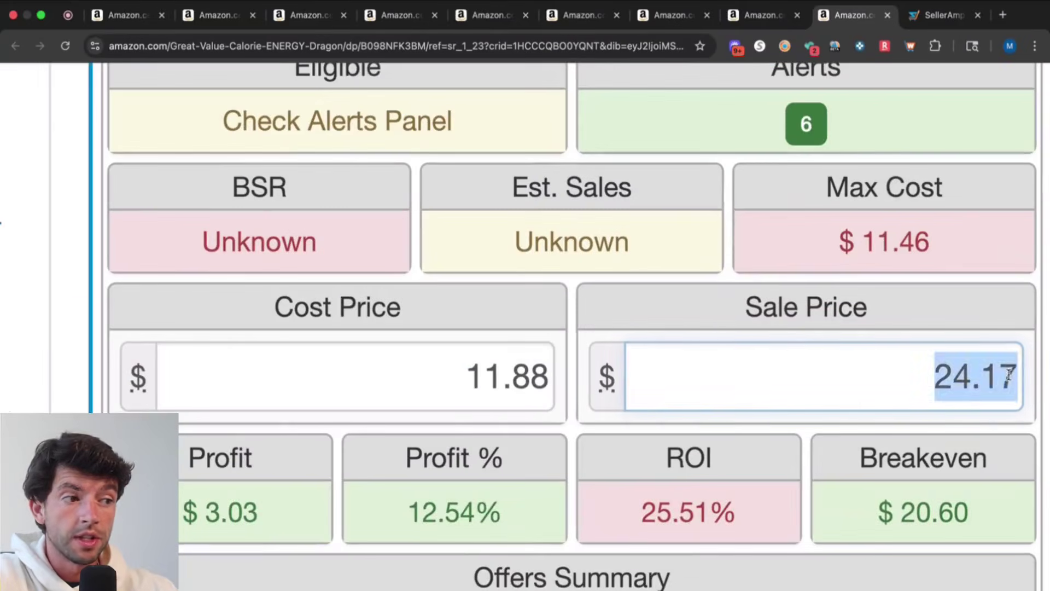
{"action": "left_click", "coordinate": [1009, 377]}
{"action": "type", "text": "+5%"}
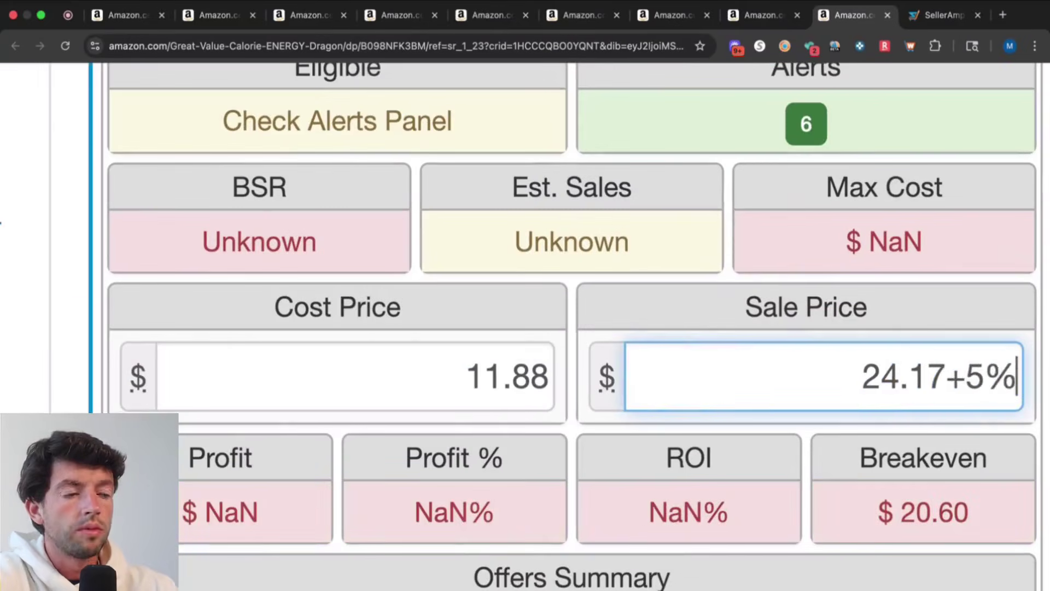
{"action": "key", "text": "Return"}
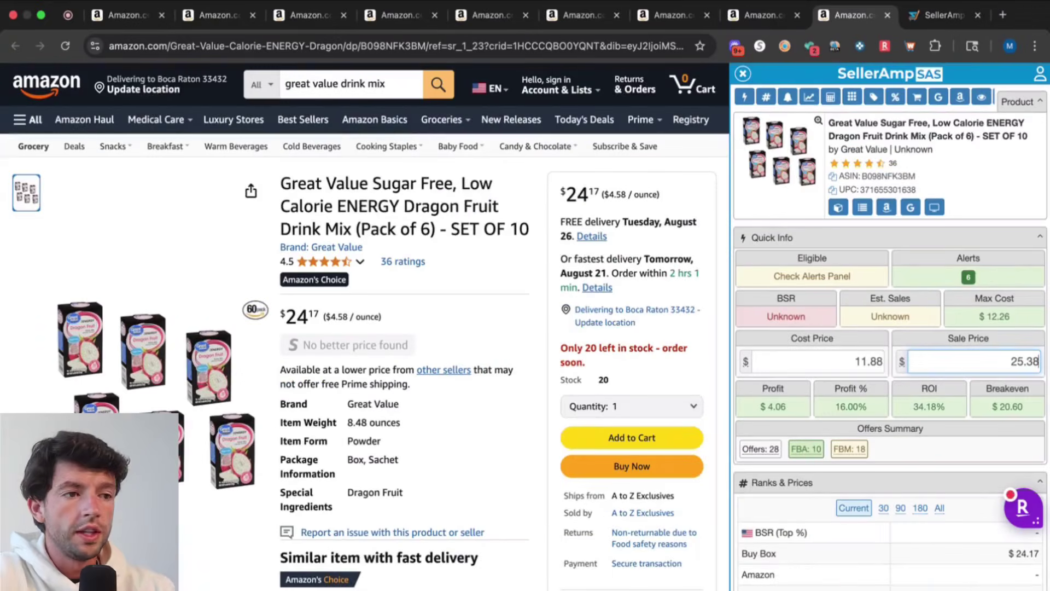
{"action": "key", "text": "shift+Tab"}
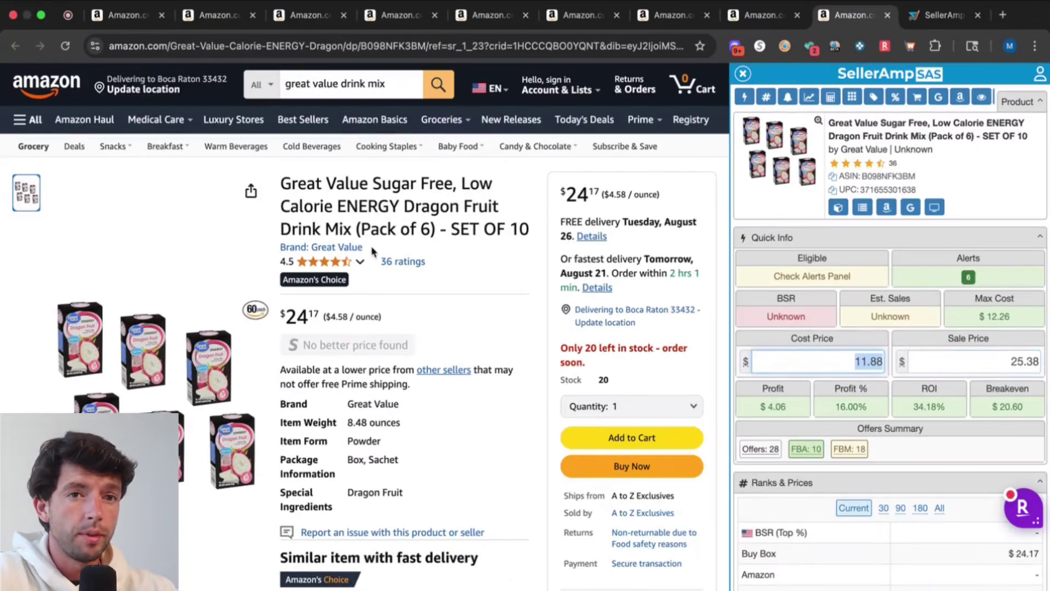
Look up the Dragon Fruit listing's title on Google, open the matching Walmart product page, and return to the Amazon listing.
{"action": "scroll", "coordinate": [925, 349], "scroll_direction": "down", "scroll_amount": 15}
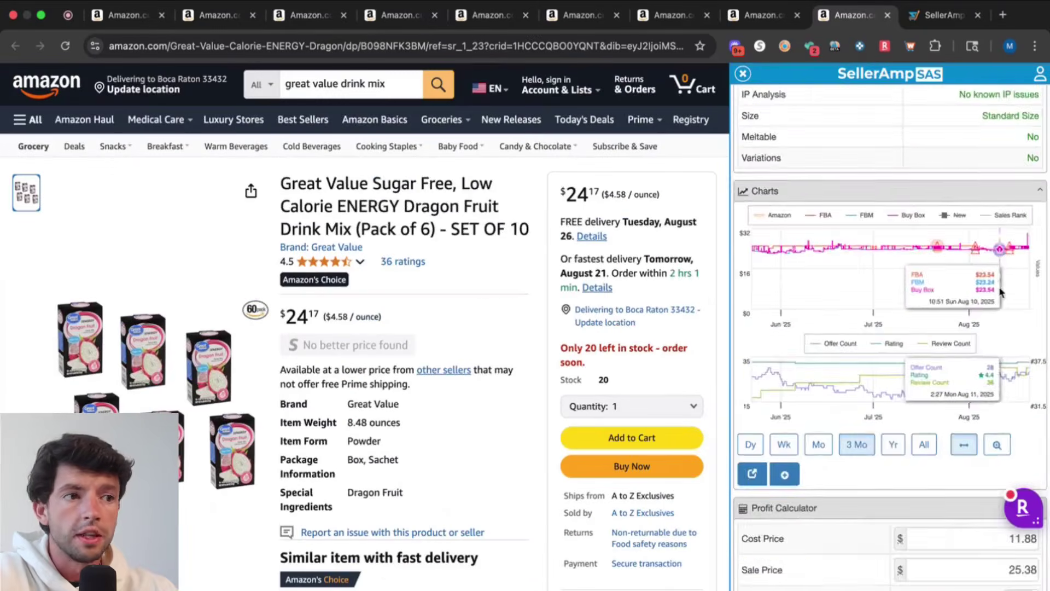
{"action": "scroll", "coordinate": [910, 328], "scroll_direction": "up", "scroll_amount": 15}
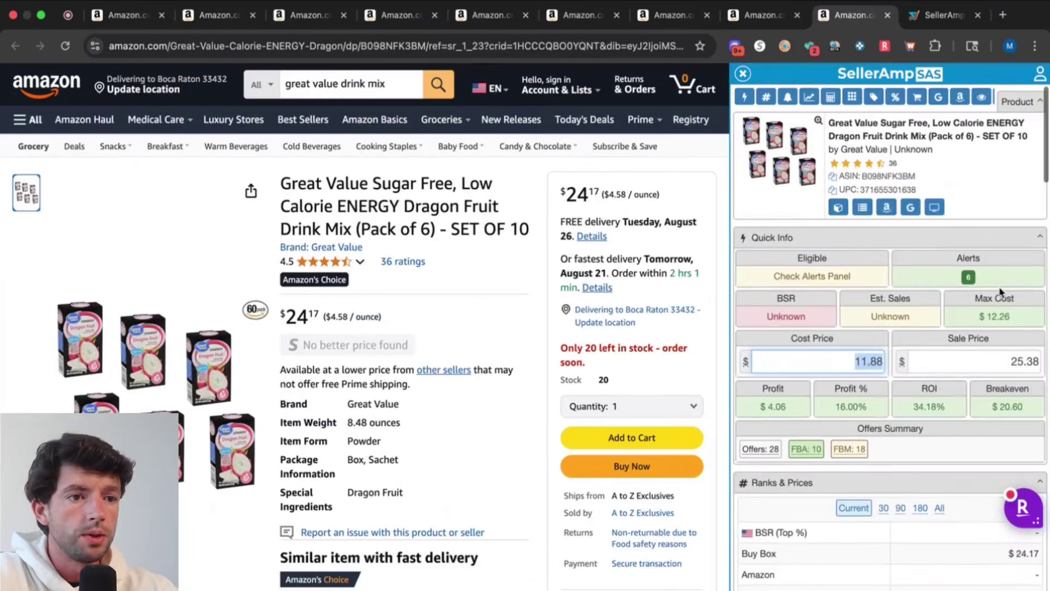
{"action": "left_click", "coordinate": [910, 207]}
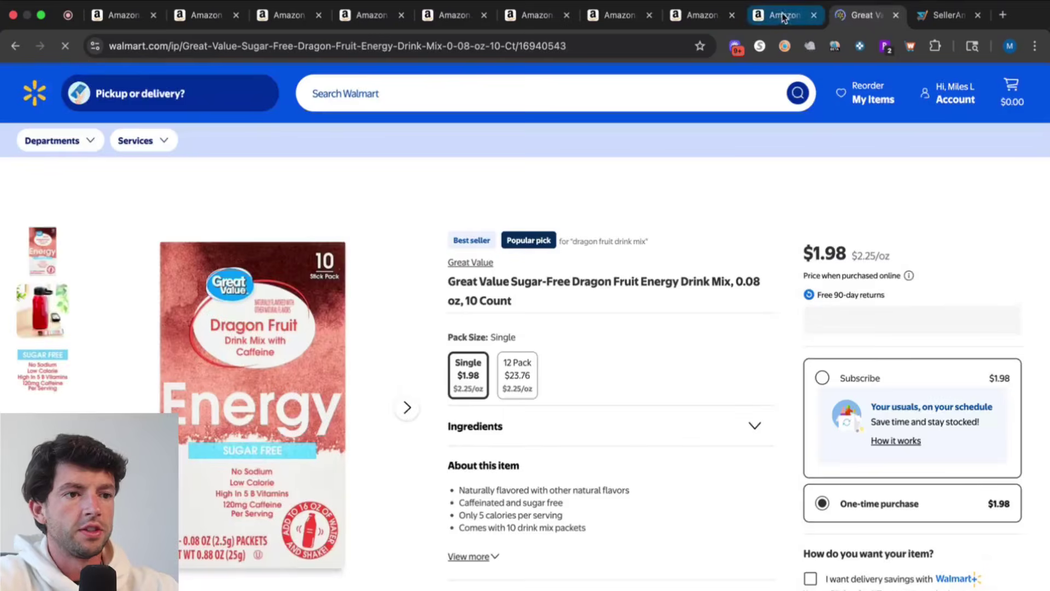
{"action": "left_click", "coordinate": [783, 15]}
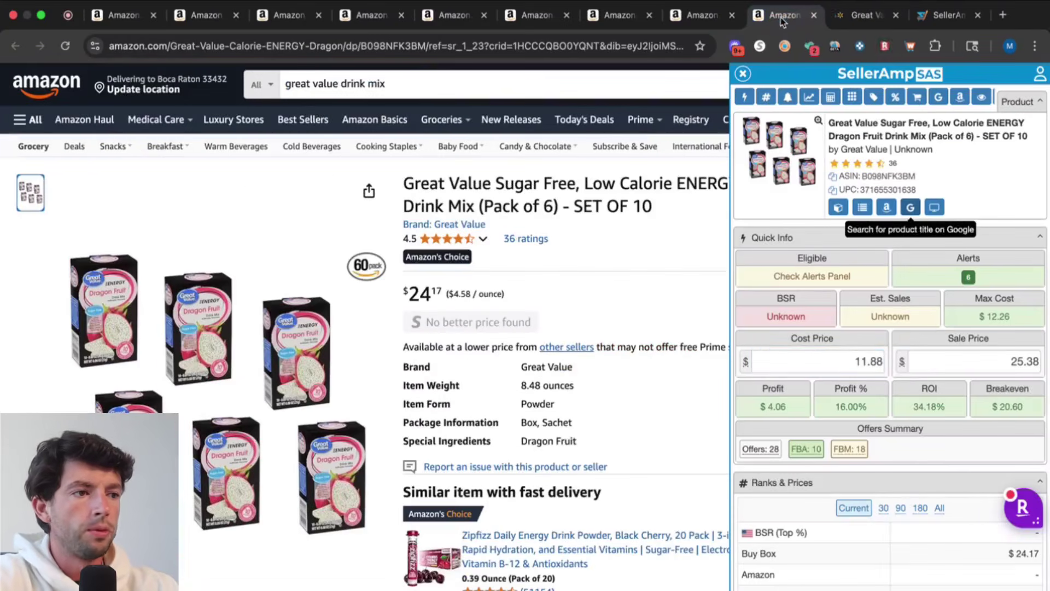
Set the Dragon Fruit Pack of 6 listing's cost price to 1.98*6 in SellerAmp.
{"action": "left_click", "coordinate": [833, 367]}
{"action": "key", "text": "super+a"}
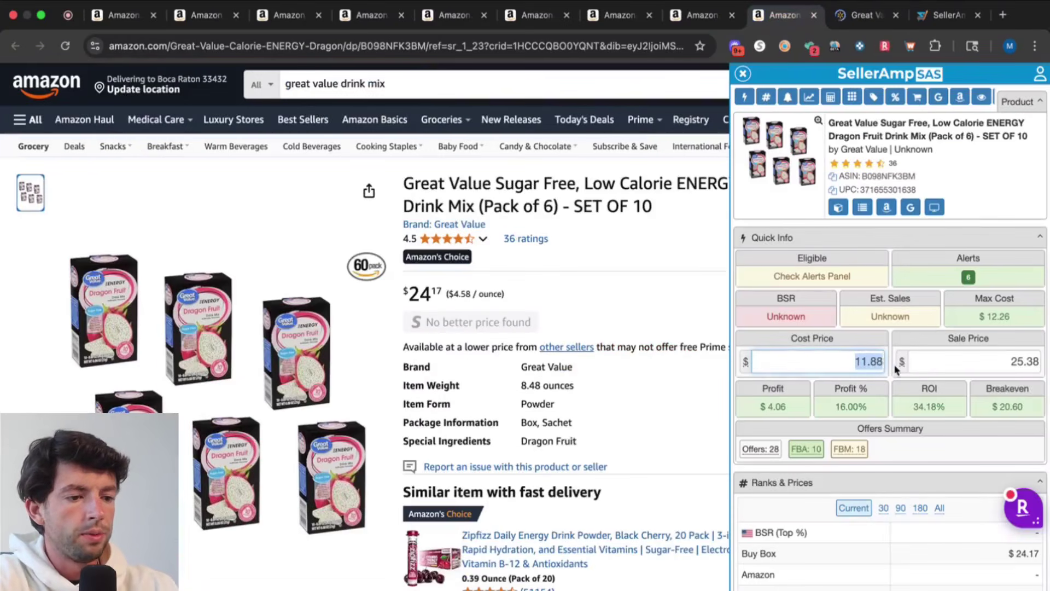
{"action": "type", "text": "1.98*6"}
{"action": "key", "text": "Return"}
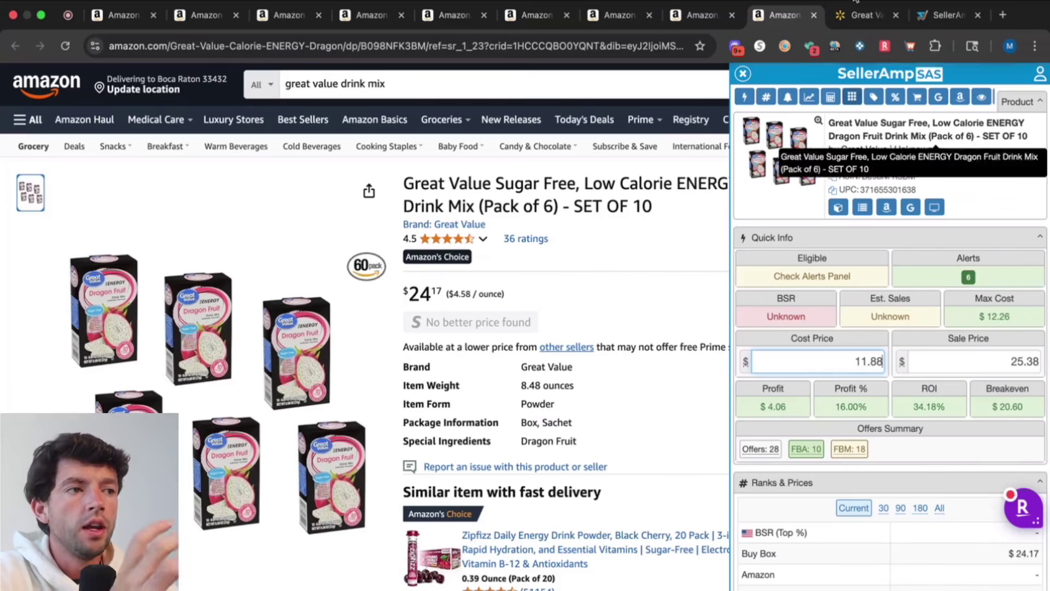
Review the Walmart Dragon Fruit product's pack and fulfilment options, and close that page and the matching Amazon listing.
{"action": "left_click", "coordinate": [861, 15]}
{"action": "left_click", "coordinate": [639, 298]}
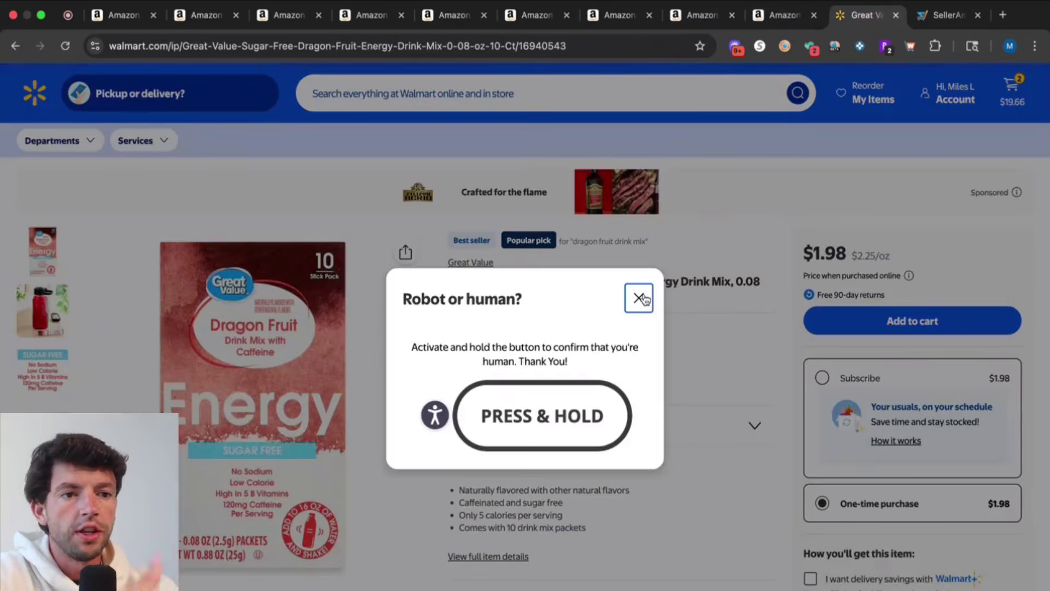
{"action": "scroll", "coordinate": [251, 350], "scroll_direction": "down", "scroll_amount": 3}
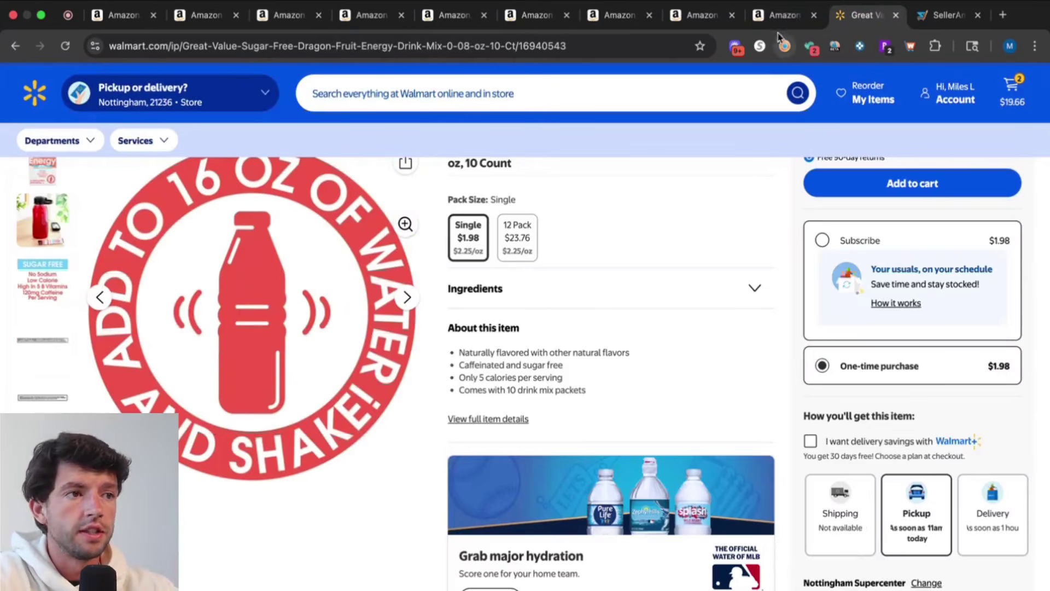
{"action": "left_click", "coordinate": [781, 16]}
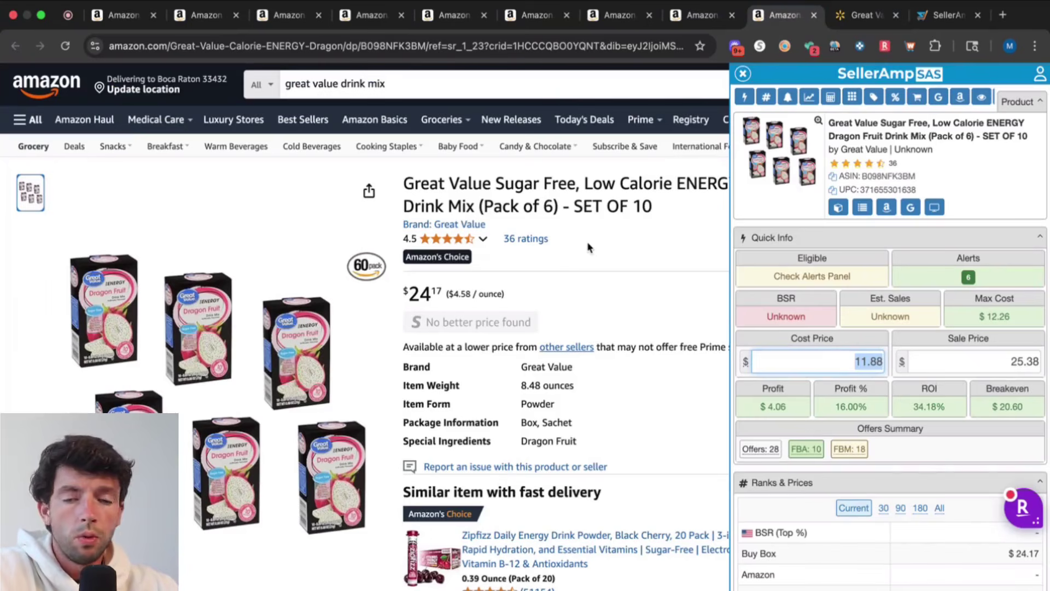
{"action": "left_click", "coordinate": [896, 14]}
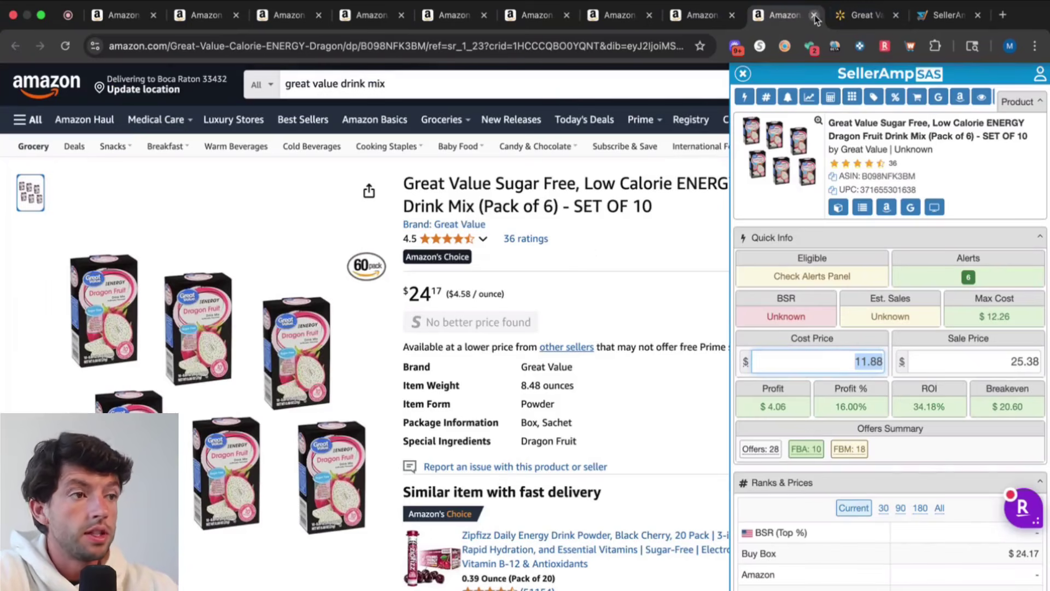
{"action": "left_click", "coordinate": [814, 15]}
Look up the Great Value Energy Drink Mix Variety Bundle's title on Google and set its SellerAmp cost price to 1.98*4.
{"action": "left_click", "coordinate": [706, 17]}
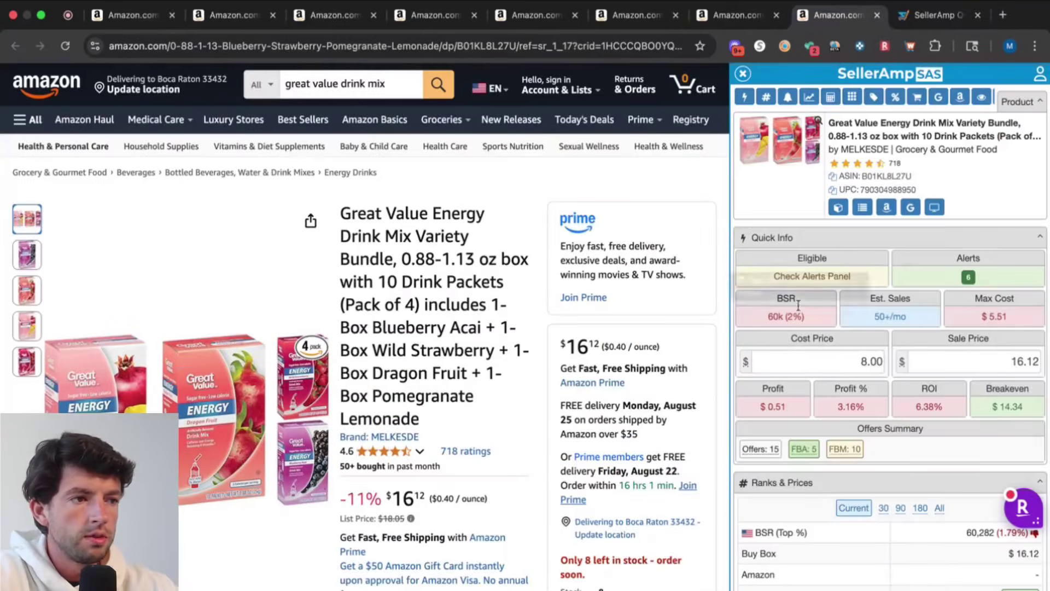
{"action": "left_click", "coordinate": [909, 208]}
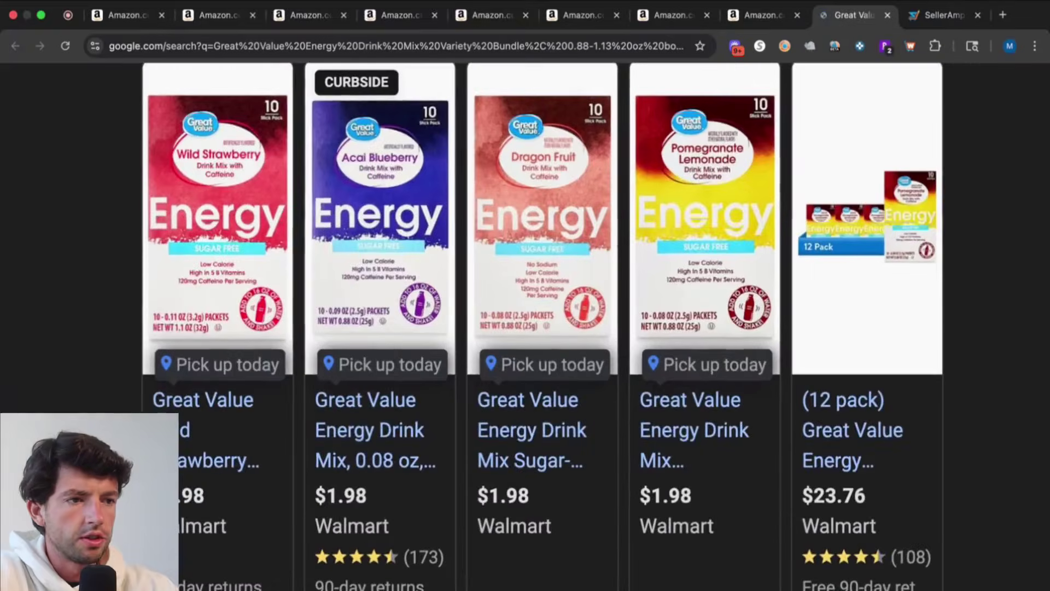
{"action": "left_click", "coordinate": [751, 19]}
{"action": "left_click", "coordinate": [842, 361]}
{"action": "type", "text": "1"}
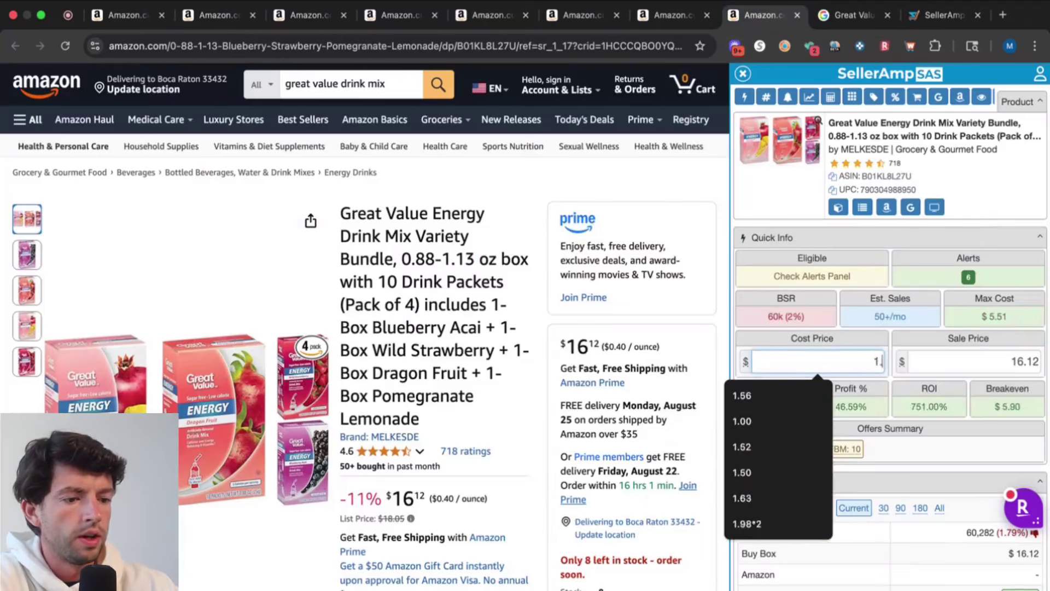
{"action": "type", "text": ".98*4"}
{"action": "key", "text": "Return"}
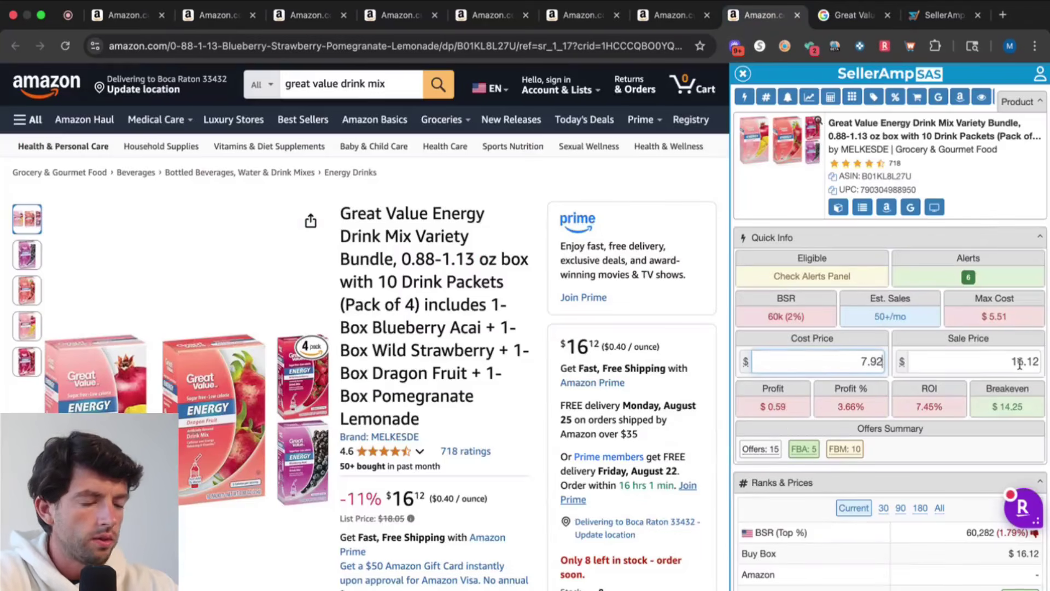
Examine the Variety Bundle listing's profit figures, alerts, and three-month price and sales rank charts.
{"action": "scroll", "coordinate": [1019, 364], "scroll_direction": "up", "scroll_amount": 5}
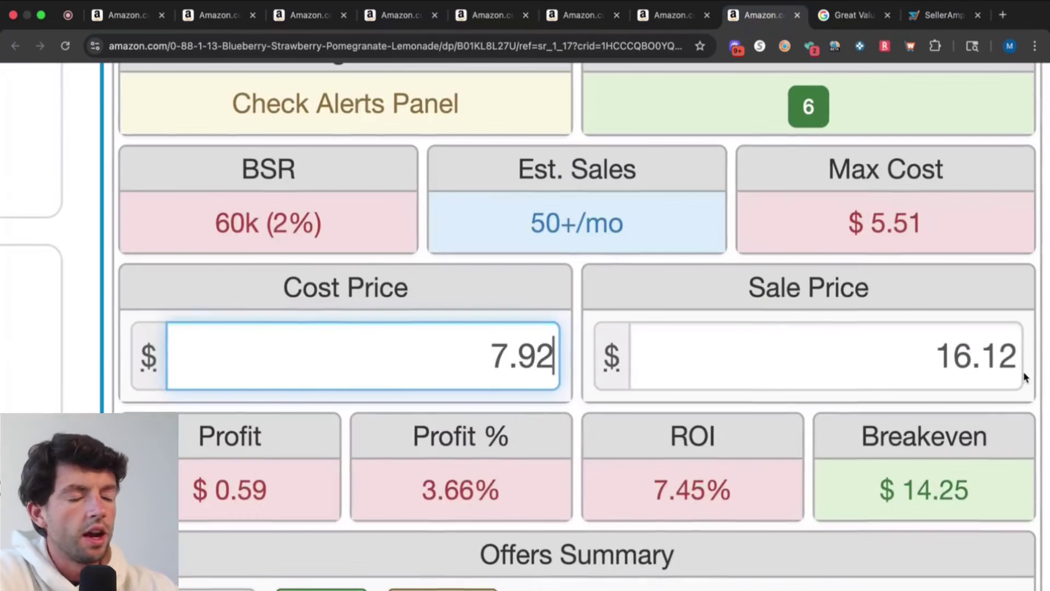
{"action": "scroll", "coordinate": [1024, 376], "scroll_direction": "down", "scroll_amount": 5}
{"action": "scroll", "coordinate": [1024, 376], "scroll_direction": "down", "scroll_amount": 10}
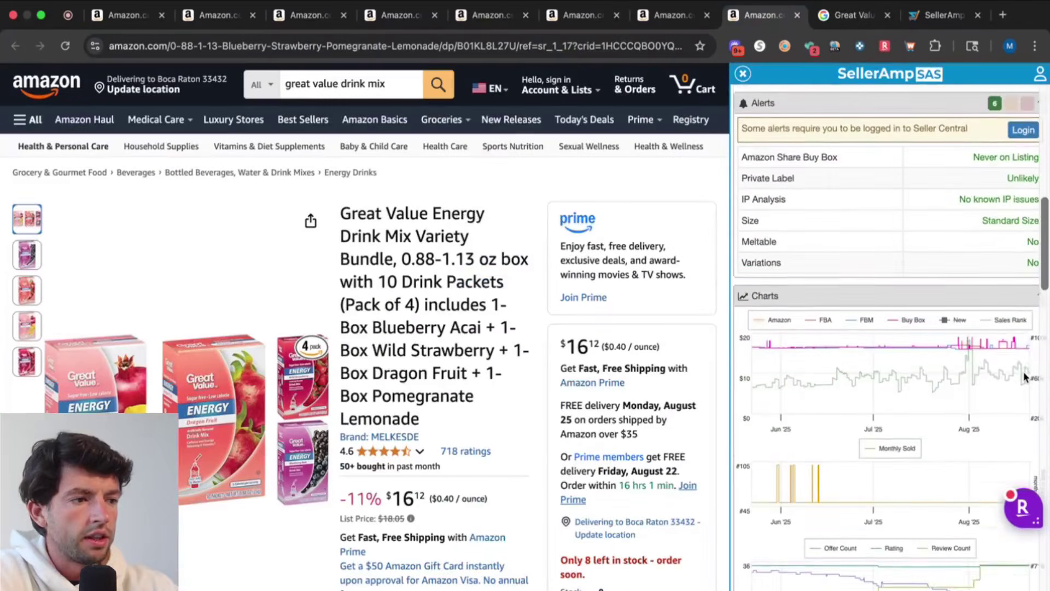
{"action": "scroll", "coordinate": [1024, 376], "scroll_direction": "up", "scroll_amount": 5}
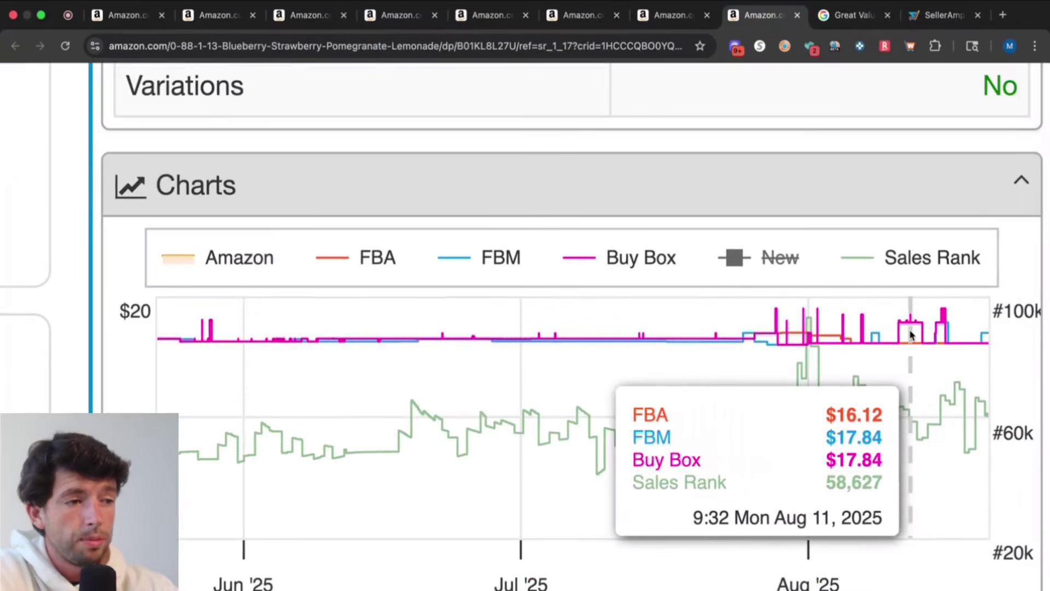
{"action": "scroll", "coordinate": [965, 335], "scroll_direction": "up", "scroll_amount": 5}
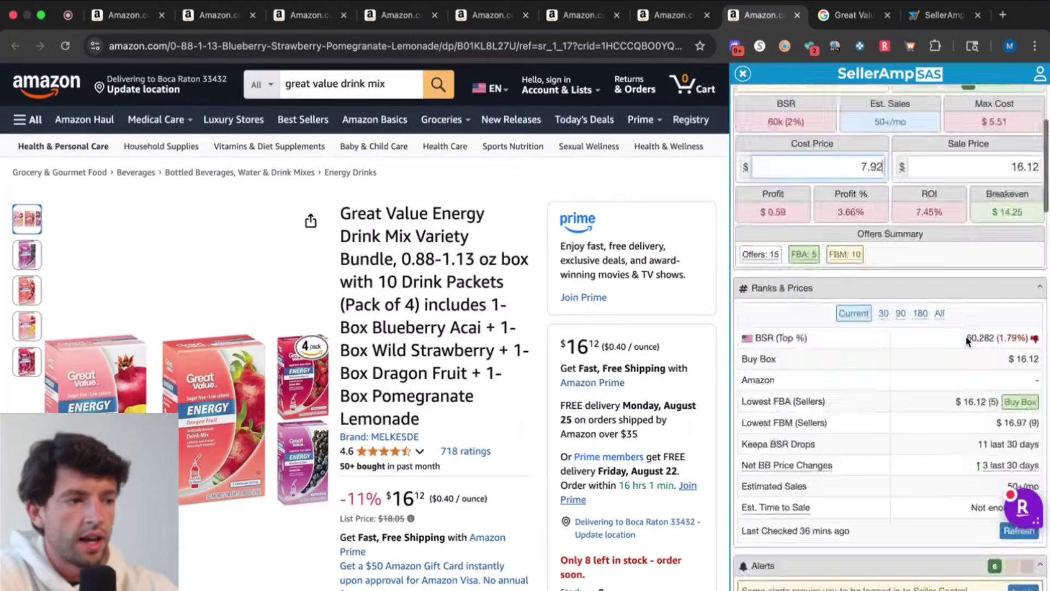
Set the Variety Bundle listing's SellerAmp sale price to 18 and check the resulting profit and ROI.
{"action": "scroll", "coordinate": [966, 335], "scroll_direction": "up", "scroll_amount": 4}
{"action": "double_click", "coordinate": [1023, 361]}
{"action": "type", "text": "18"}
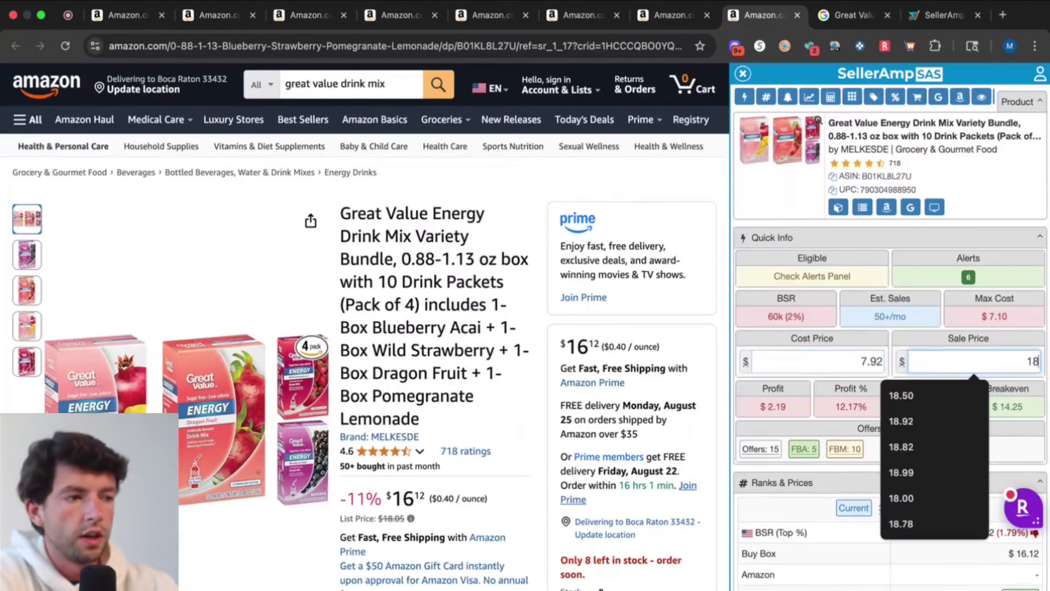
{"action": "left_click", "coordinate": [1030, 342]}
{"action": "scroll", "coordinate": [1030, 342], "scroll_direction": "up", "scroll_amount": 5}
{"action": "scroll", "coordinate": [1030, 343], "scroll_direction": "down", "scroll_amount": 4}
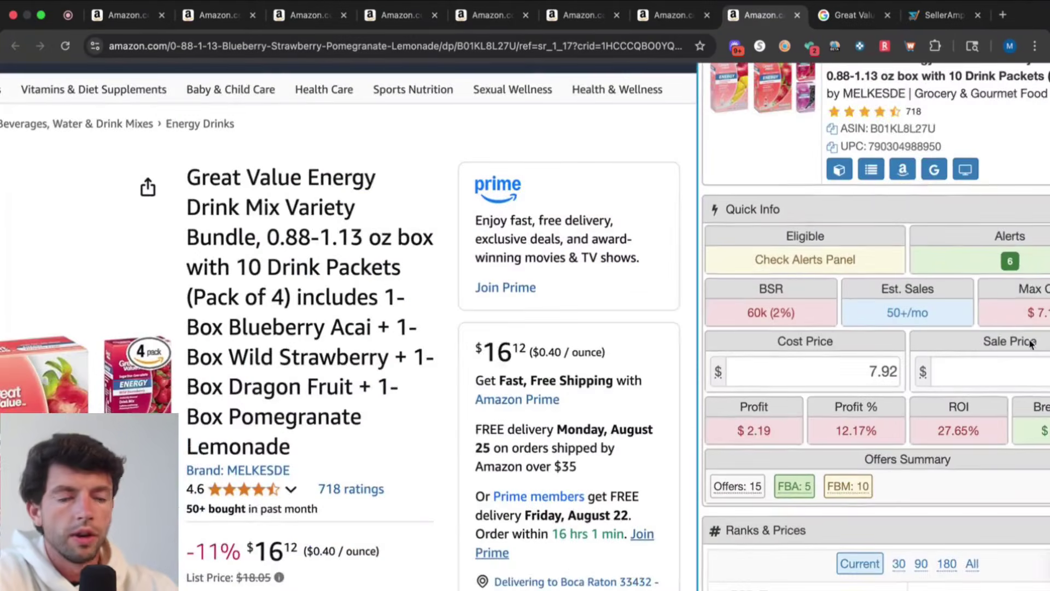
Close the Variety Bundle listing and its Google results, and switch to the Energy Acai Blueberry Sugar-Free Drink Mix listing.
{"action": "left_click", "coordinate": [797, 15]}
{"action": "left_click", "coordinate": [796, 15]}
{"action": "left_click", "coordinate": [672, 15]}
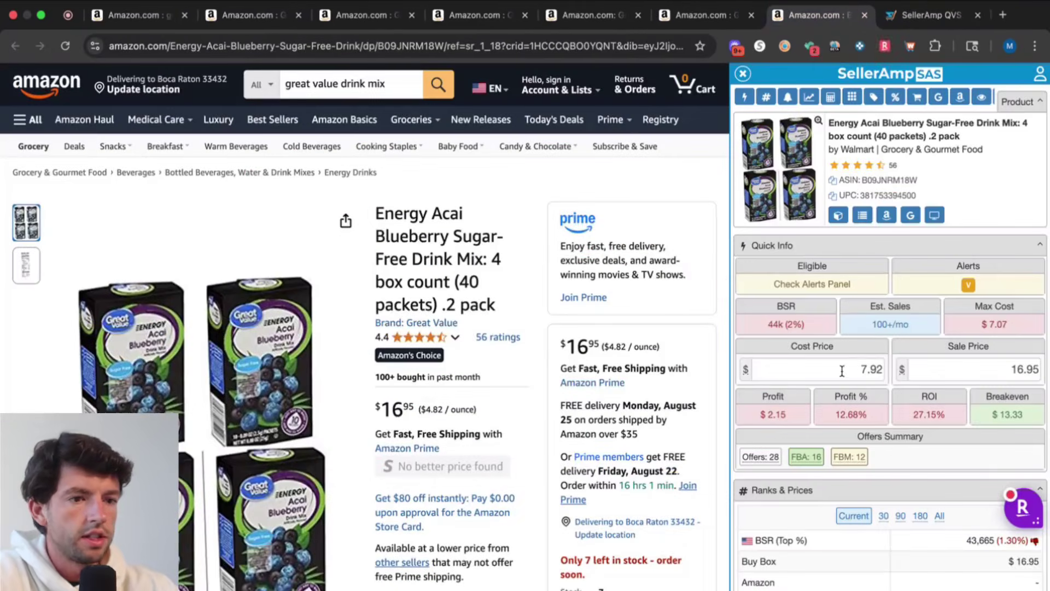
Examine the Acai Blueberry listing's three-month price, sales rank and monthly sold charts in SellerAmp.
{"action": "scroll", "coordinate": [842, 371], "scroll_direction": "down", "scroll_amount": 15}
{"action": "scroll", "coordinate": [1038, 331], "scroll_direction": "up", "scroll_amount": 3}
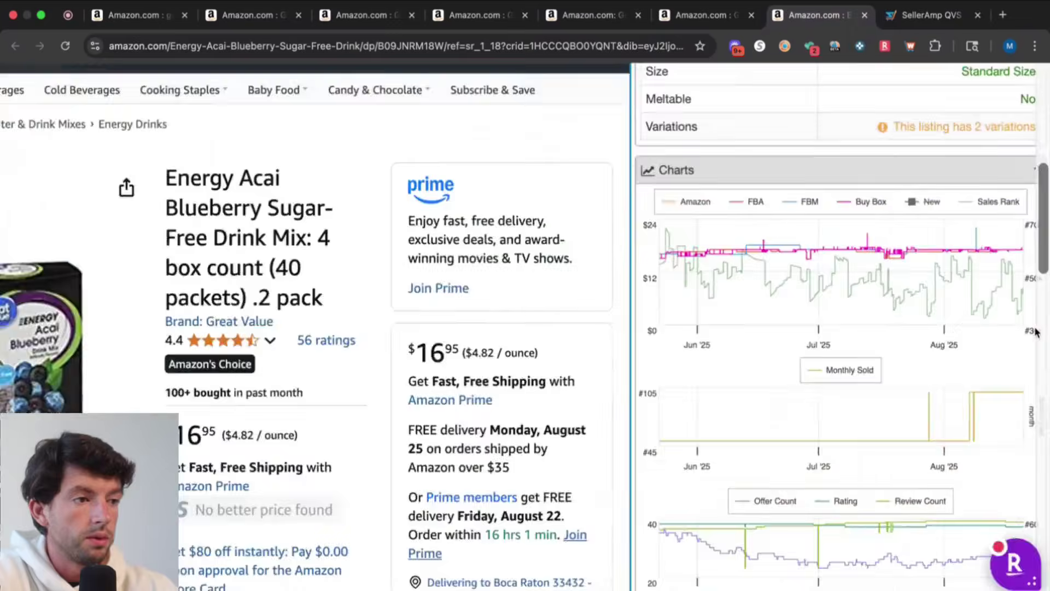
{"action": "scroll", "coordinate": [1035, 331], "scroll_direction": "up", "scroll_amount": 5}
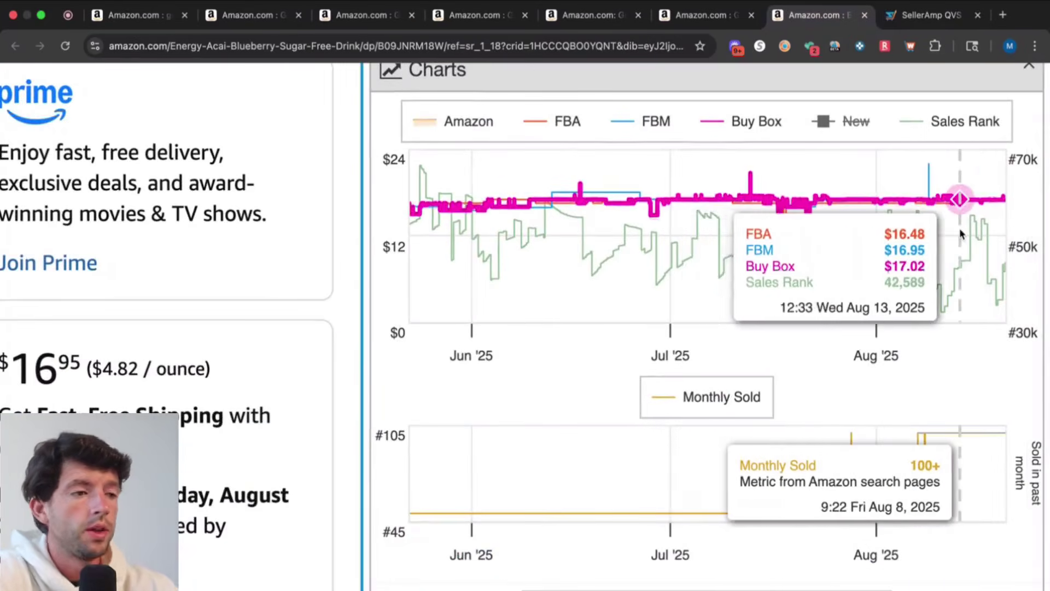
{"action": "scroll", "coordinate": [959, 228], "scroll_direction": "down", "scroll_amount": 8}
{"action": "scroll", "coordinate": [959, 228], "scroll_direction": "up", "scroll_amount": 10}
Search Google for the Acai Blueberry listing's title, and return to the listing to check its cost price.
{"action": "left_click", "coordinate": [914, 217]}
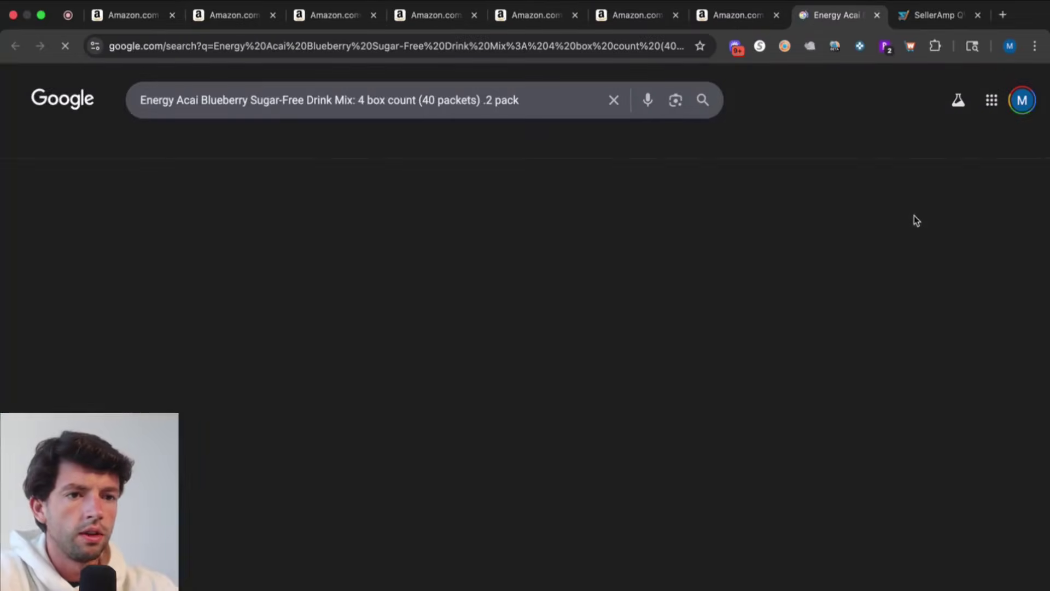
{"action": "key", "text": "ctrl+shift+Tab"}
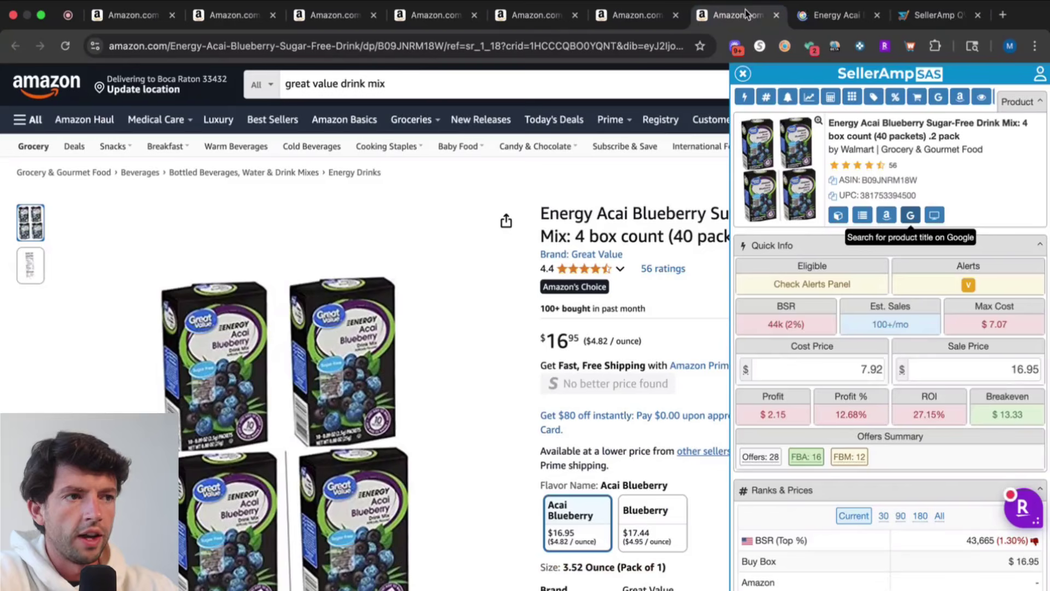
{"action": "double_click", "coordinate": [870, 369]}
{"action": "scroll", "coordinate": [957, 378], "scroll_direction": "down", "scroll_amount": 1}
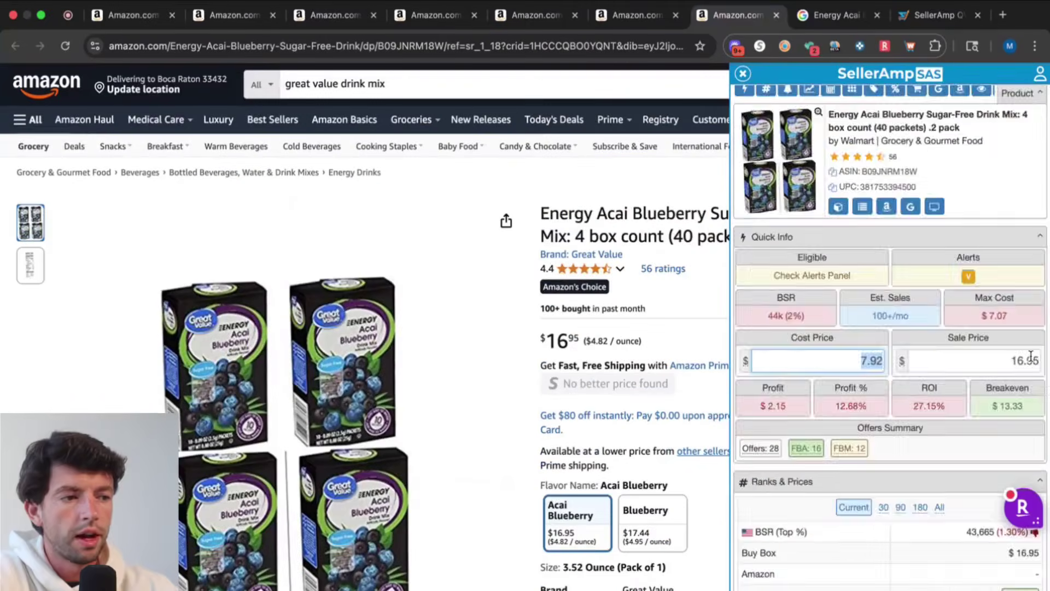
Compare the Acai Blueberry listing's Buy Box price, monthly sold and offer count trends around early August.
{"action": "scroll", "coordinate": [1023, 361], "scroll_direction": "down", "scroll_amount": 10}
{"action": "scroll", "coordinate": [1031, 356], "scroll_direction": "down", "scroll_amount": 5}
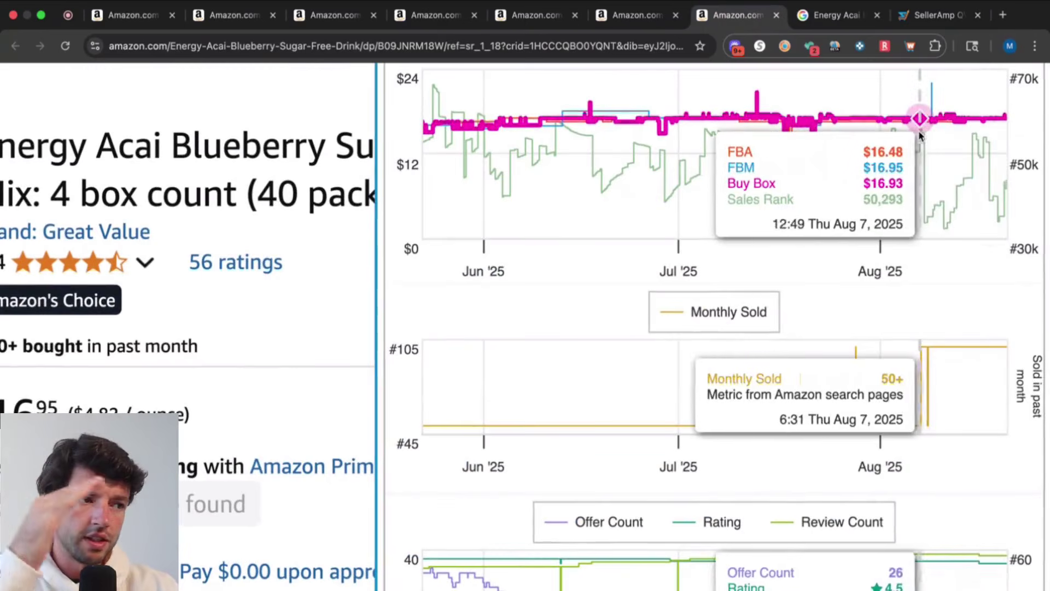
{"action": "scroll", "coordinate": [922, 305], "scroll_direction": "down", "scroll_amount": 1}
{"action": "scroll", "coordinate": [922, 305], "scroll_direction": "down", "scroll_amount": 2}
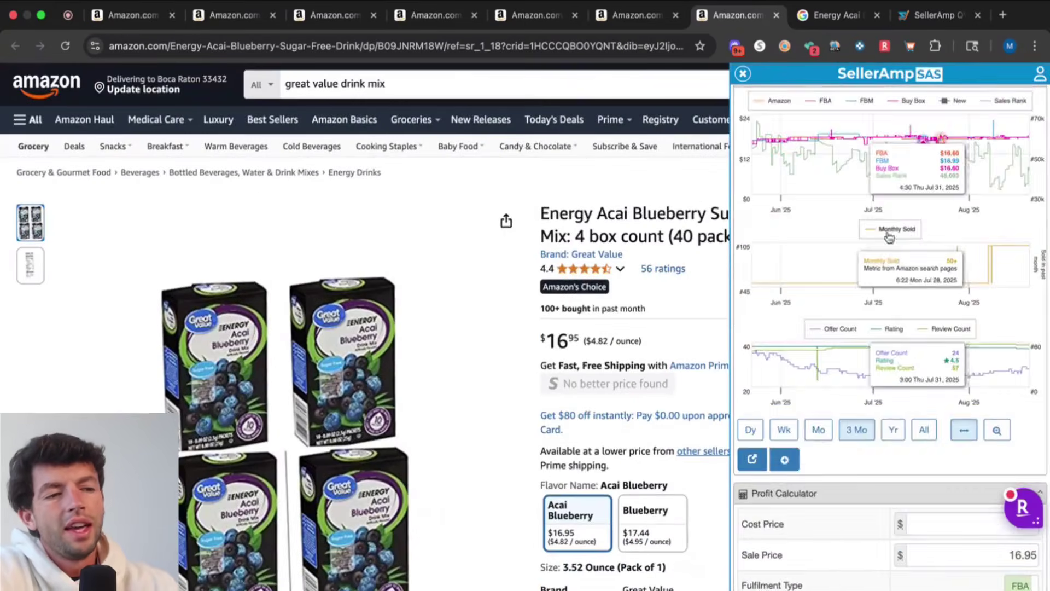
{"action": "scroll", "coordinate": [939, 288], "scroll_direction": "up", "scroll_amount": 5}
{"action": "scroll", "coordinate": [940, 289], "scroll_direction": "up", "scroll_amount": 3}
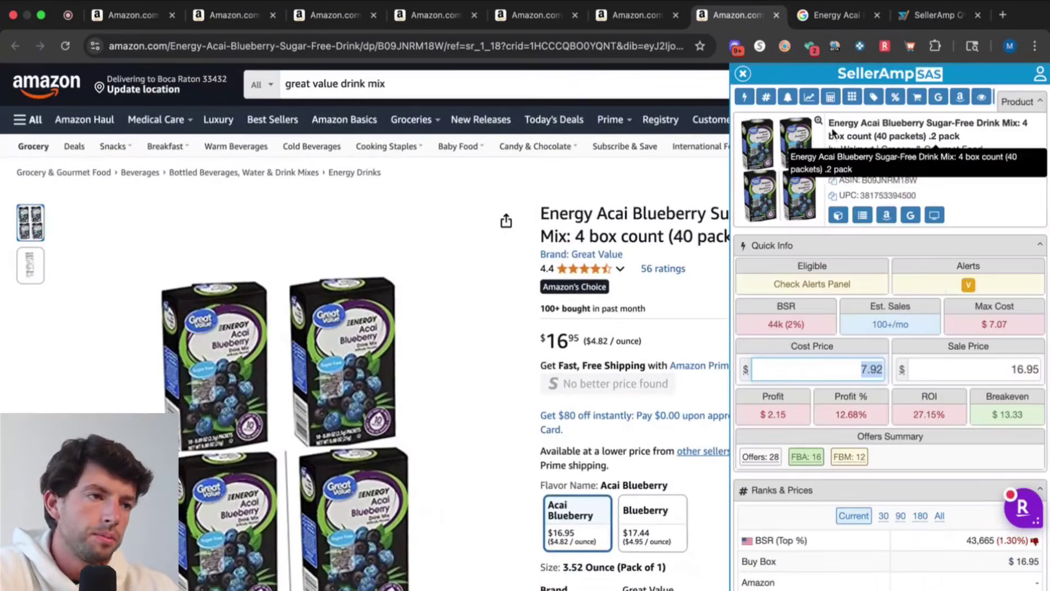
Close the Acai Blueberry listing and its Google results, and switch to the Orange and Strawberry Watermelon three-canister bundle listing.
{"action": "left_click", "coordinate": [776, 15]}
{"action": "left_click", "coordinate": [776, 15]}
{"action": "left_click", "coordinate": [635, 15]}
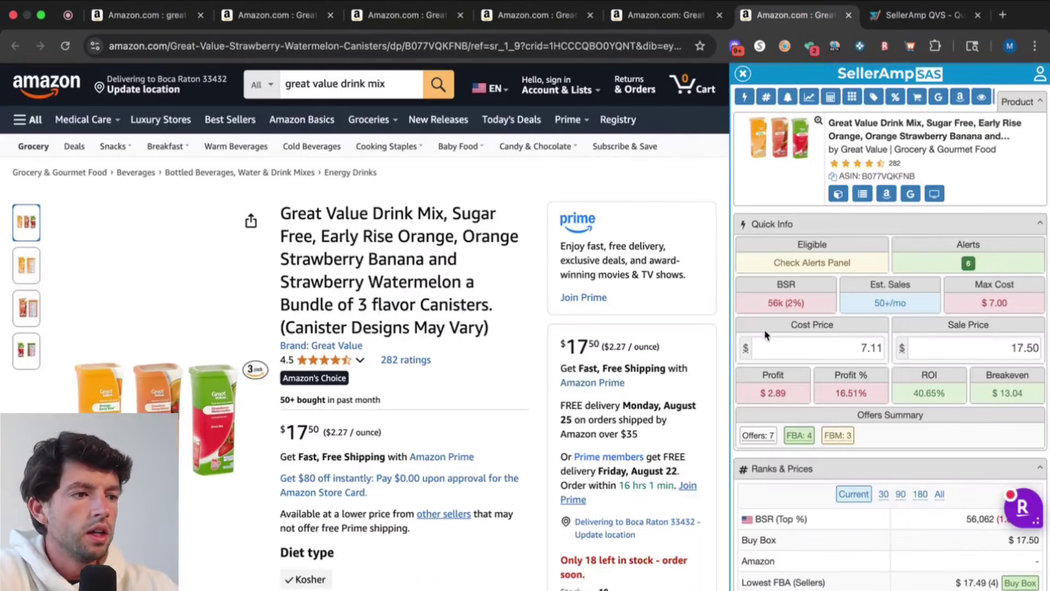
Search Google for the Orange and Strawberry Watermelon bundle's title, set its cost price to 2.3*3, and view its canister images.
{"action": "left_click", "coordinate": [910, 193]}
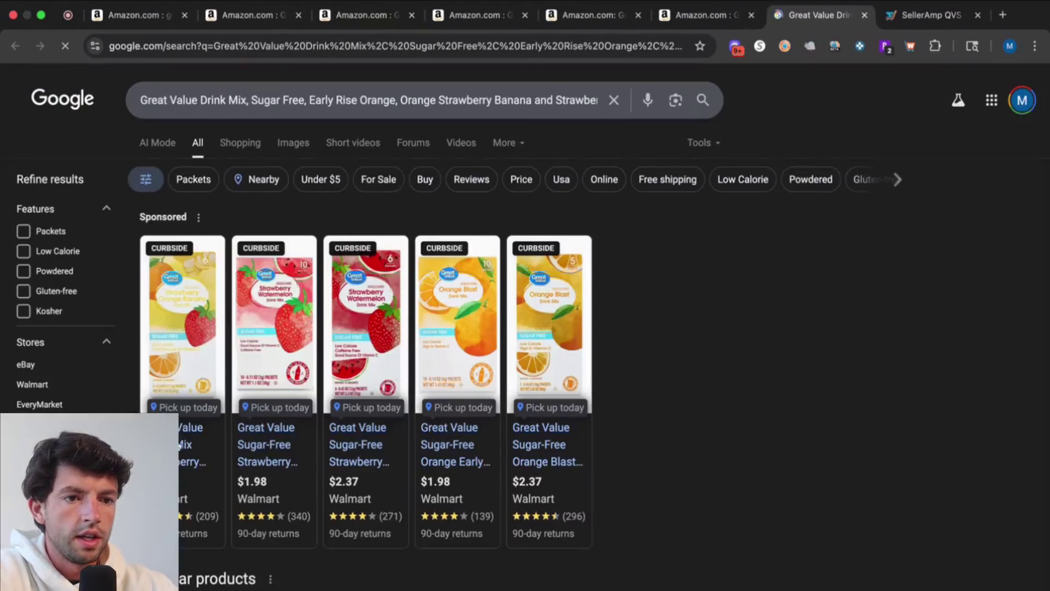
{"action": "left_click", "coordinate": [681, 21]}
{"action": "double_click", "coordinate": [875, 348]}
{"action": "type", "text": "2.3"}
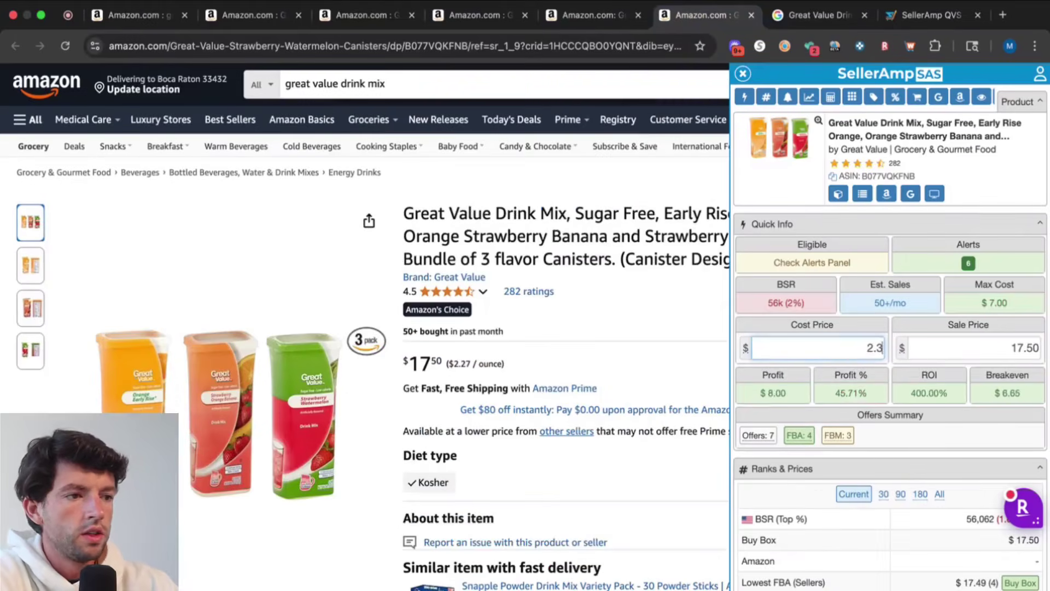
{"action": "type", "text": "*3"}
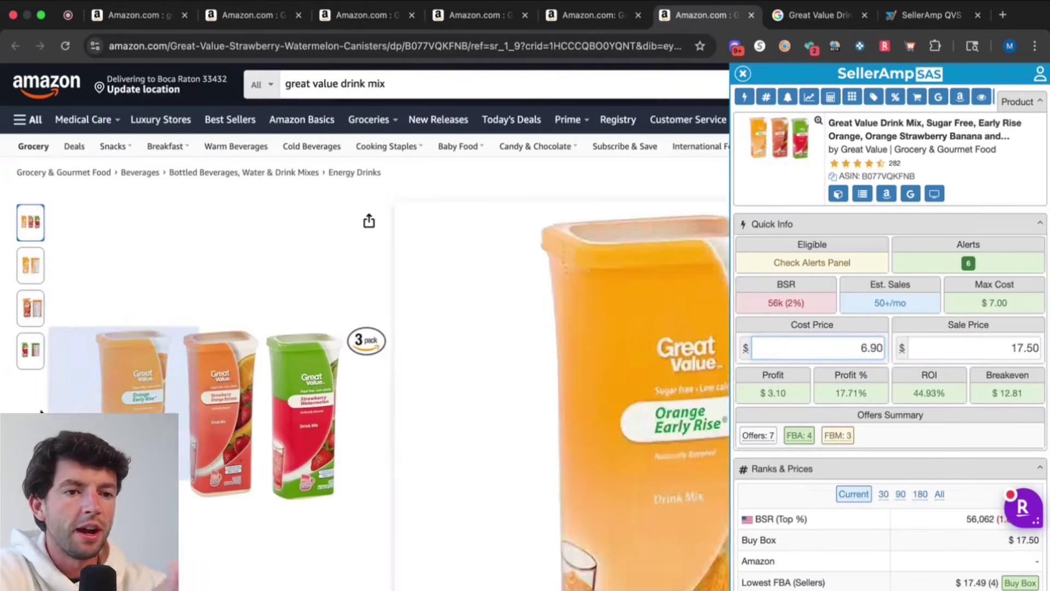
{"action": "mouse_move", "coordinate": [31, 350]}
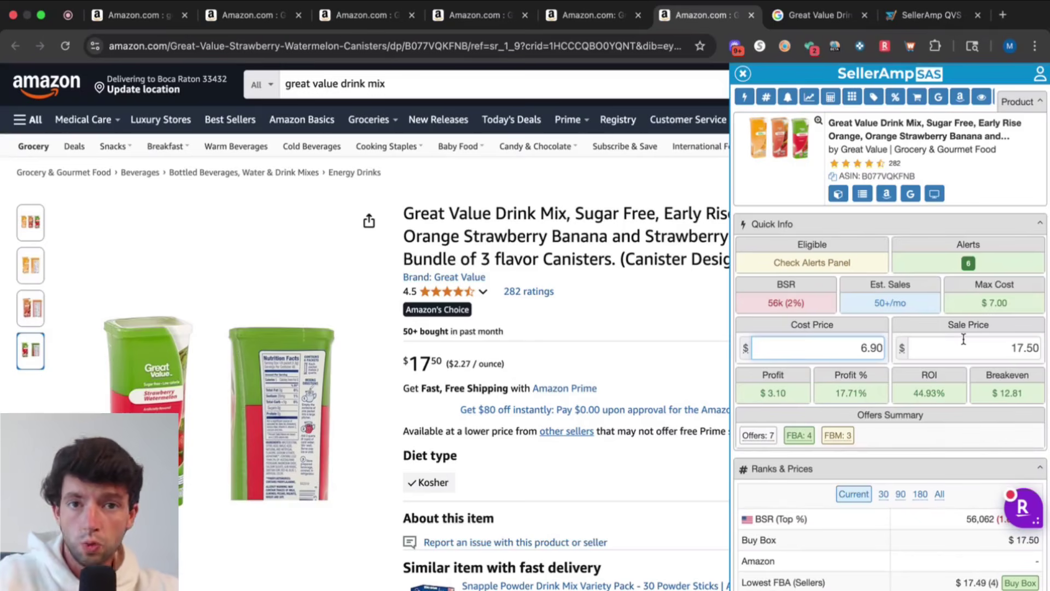
Examine the Orange and Strawberry Watermelon bundle's three-month Buy Box price, sales rank, monthly sold and offer count charts.
{"action": "scroll", "coordinate": [964, 336], "scroll_direction": "down", "scroll_amount": 15}
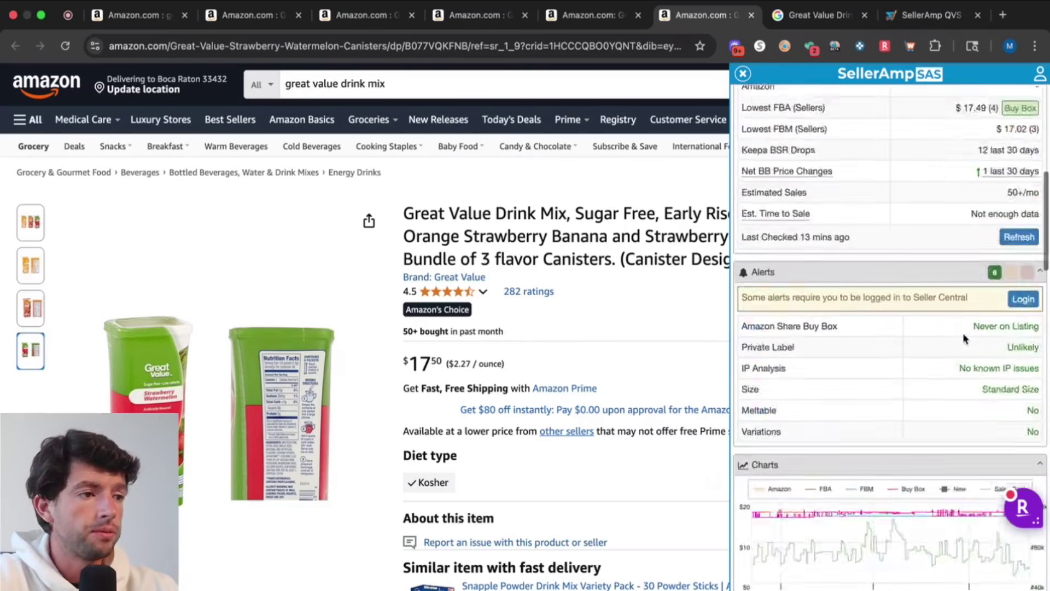
{"action": "scroll", "coordinate": [1034, 232], "scroll_direction": "up", "scroll_amount": 1}
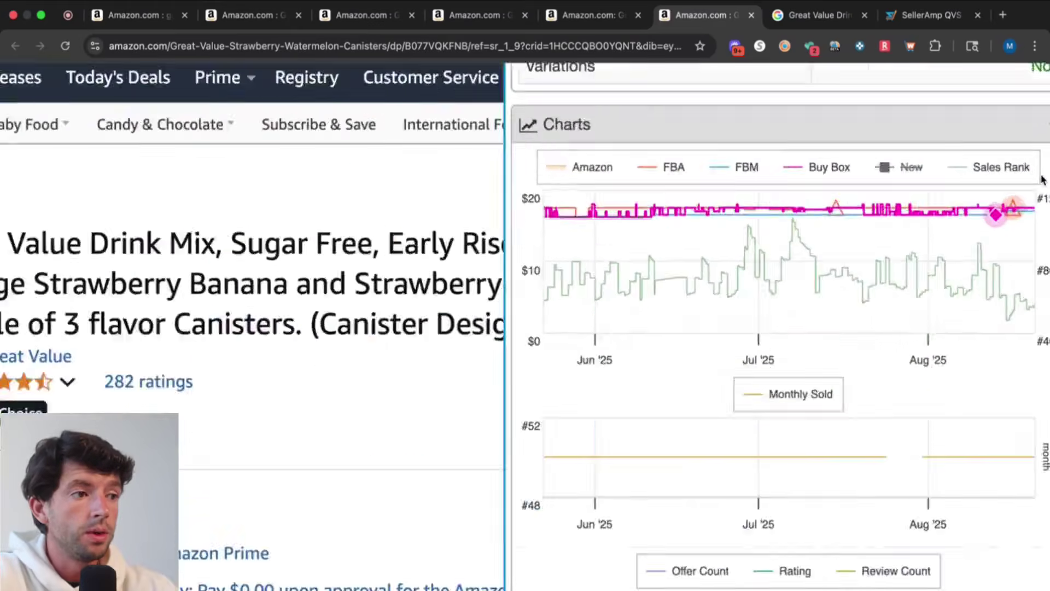
{"action": "scroll", "coordinate": [1042, 179], "scroll_direction": "up", "scroll_amount": 5}
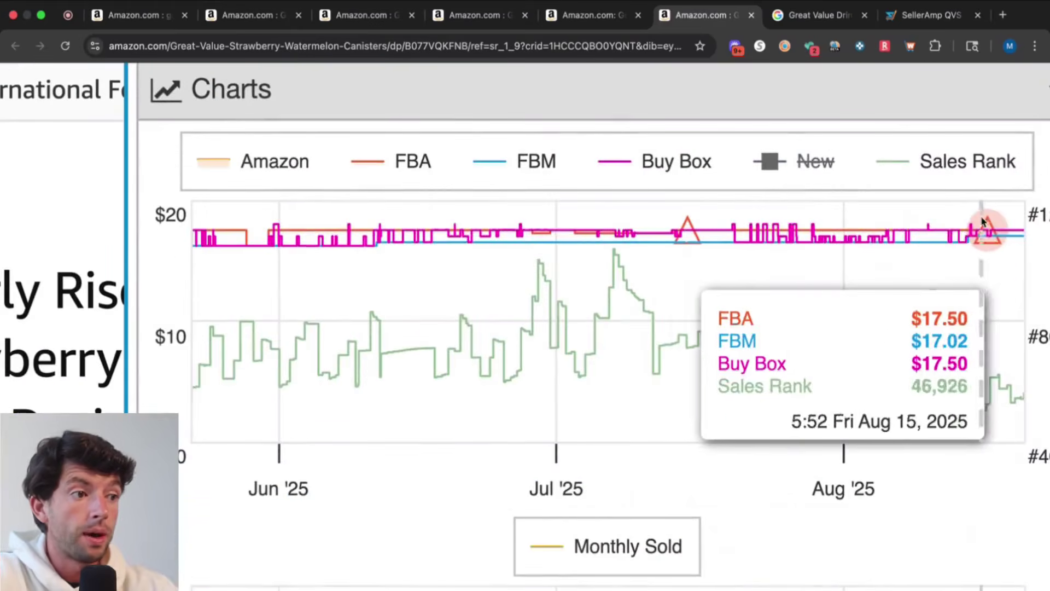
{"action": "scroll", "coordinate": [916, 245], "scroll_direction": "down", "scroll_amount": 7}
{"action": "scroll", "coordinate": [915, 244], "scroll_direction": "down", "scroll_amount": 2}
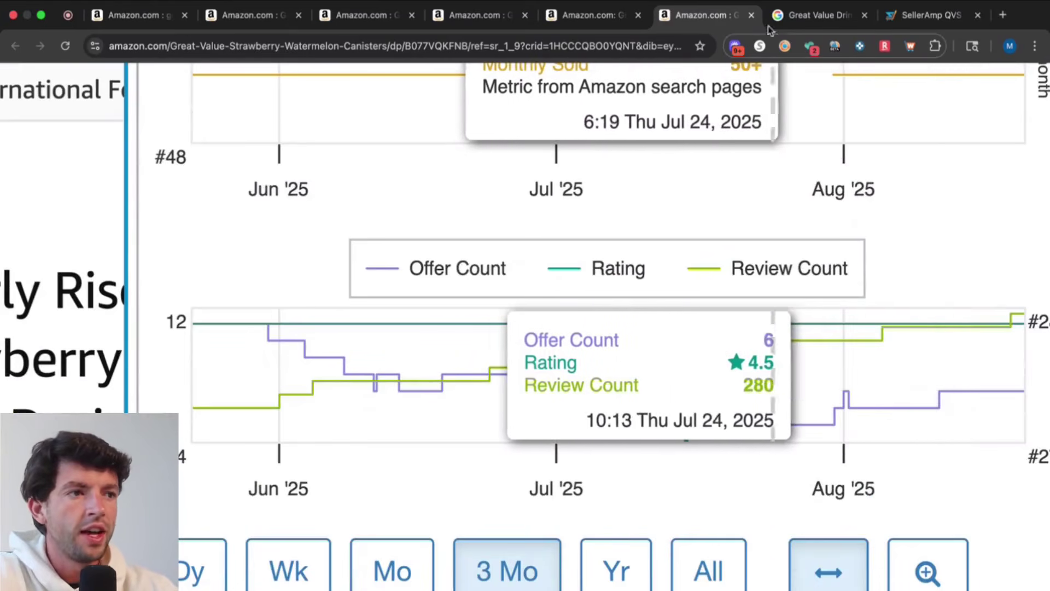
{"action": "scroll", "coordinate": [803, 283], "scroll_direction": "down", "scroll_amount": 5}
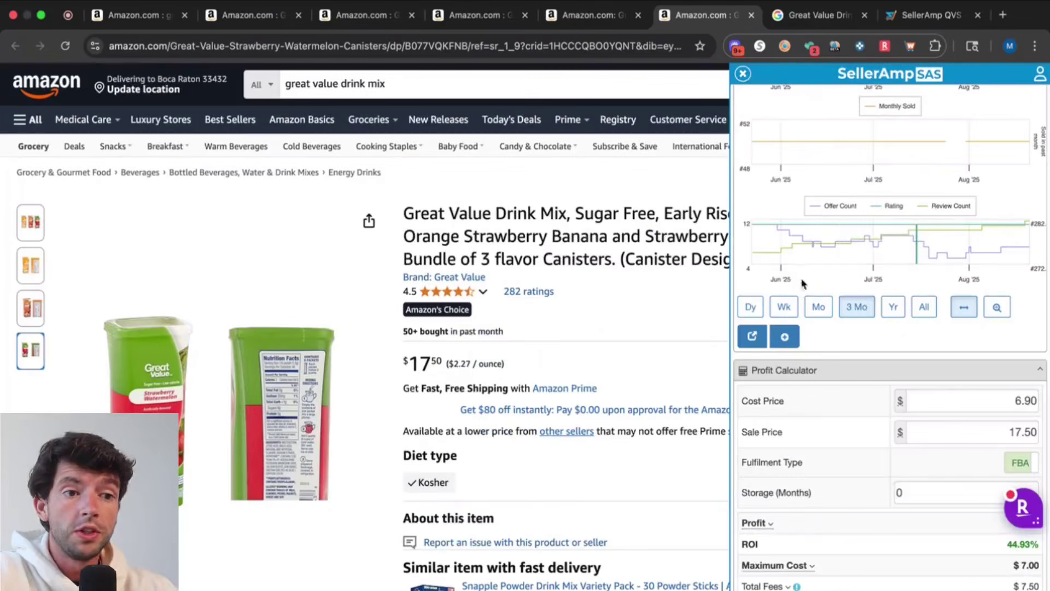
{"action": "scroll", "coordinate": [858, 307], "scroll_direction": "up", "scroll_amount": 10}
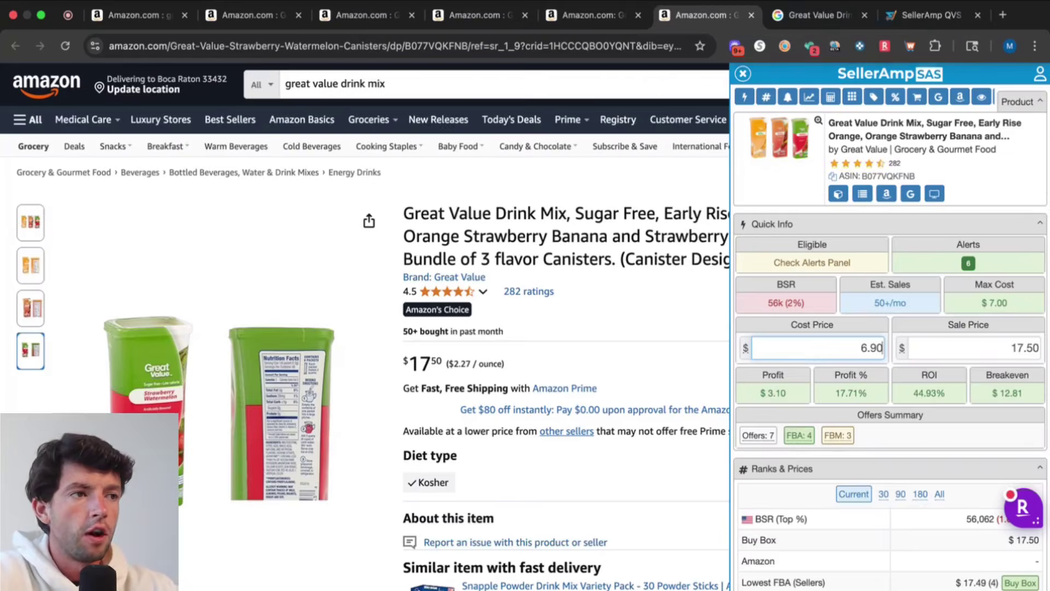
Open cardbear.com in place of the Google results and go to its Walmart gift card discount page.
{"action": "left_click", "coordinate": [818, 15]}
{"action": "left_click", "coordinate": [437, 46]}
{"action": "type", "text": "card"}
{"action": "key", "text": "Return"}
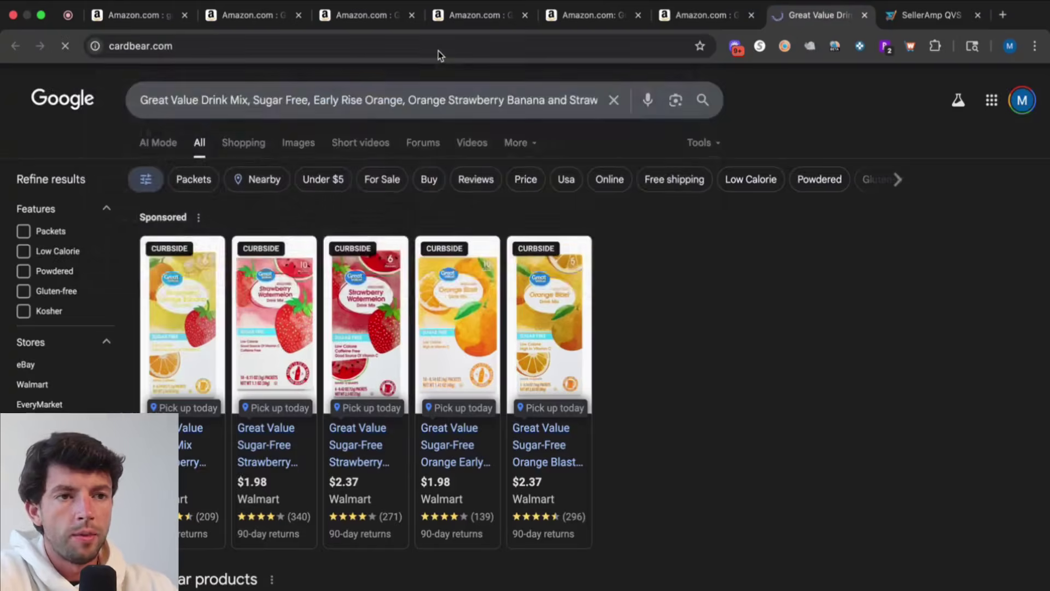
{"action": "left_click", "coordinate": [686, 250]}
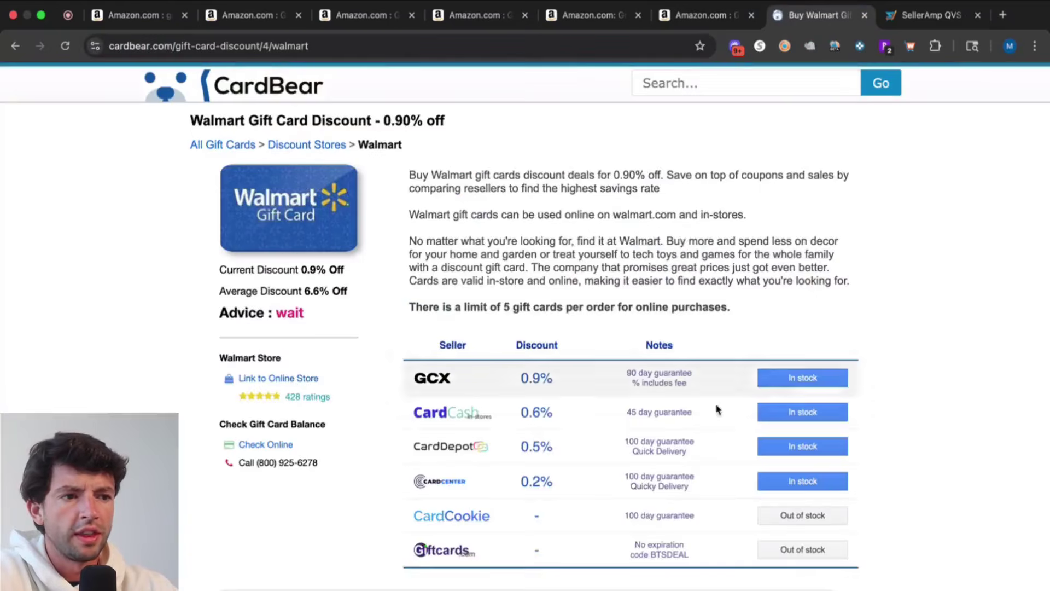
Examine the Walmart gift card discount history chart from early 2025 through summer 2025.
{"action": "scroll", "coordinate": [717, 408], "scroll_direction": "down", "scroll_amount": 8}
{"action": "scroll", "coordinate": [882, 331], "scroll_direction": "up", "scroll_amount": 5}
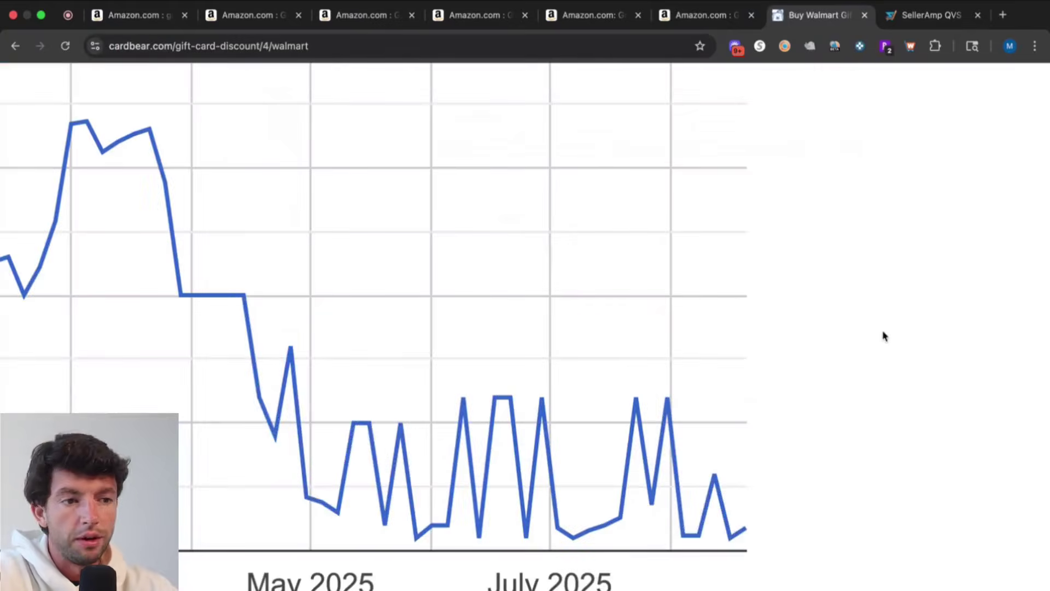
{"action": "scroll", "coordinate": [735, 530], "scroll_direction": "left", "scroll_amount": 5}
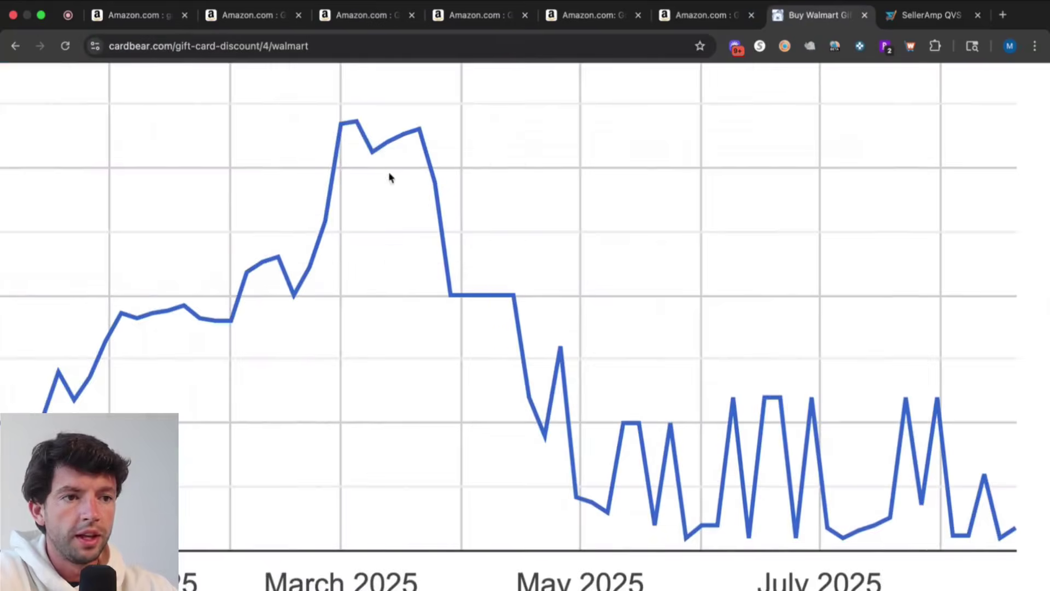
{"action": "scroll", "coordinate": [229, 295], "scroll_direction": "left", "scroll_amount": 2}
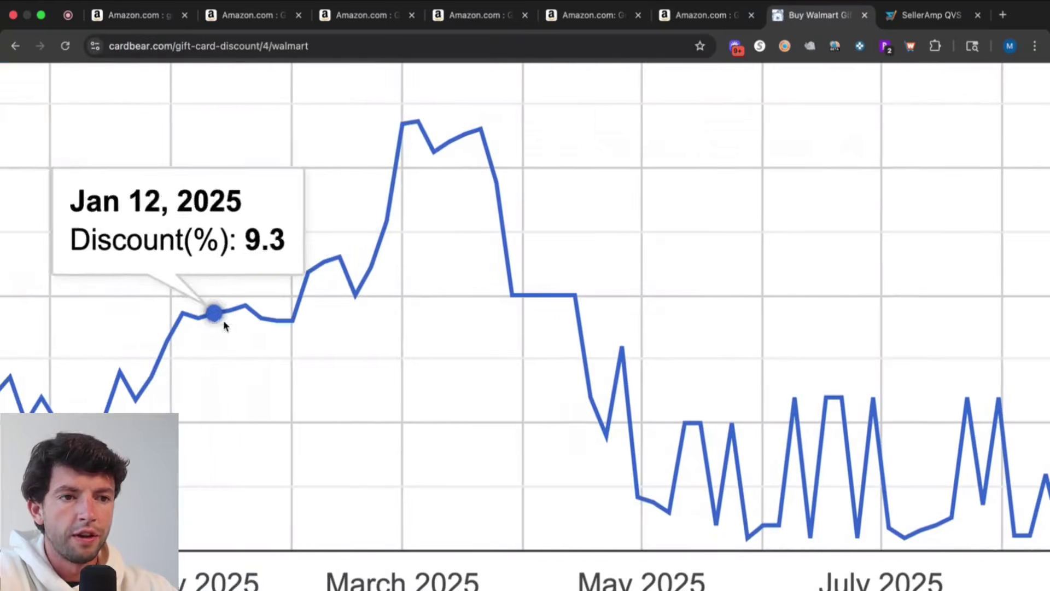
{"action": "scroll", "coordinate": [371, 277], "scroll_direction": "down", "scroll_amount": 5}
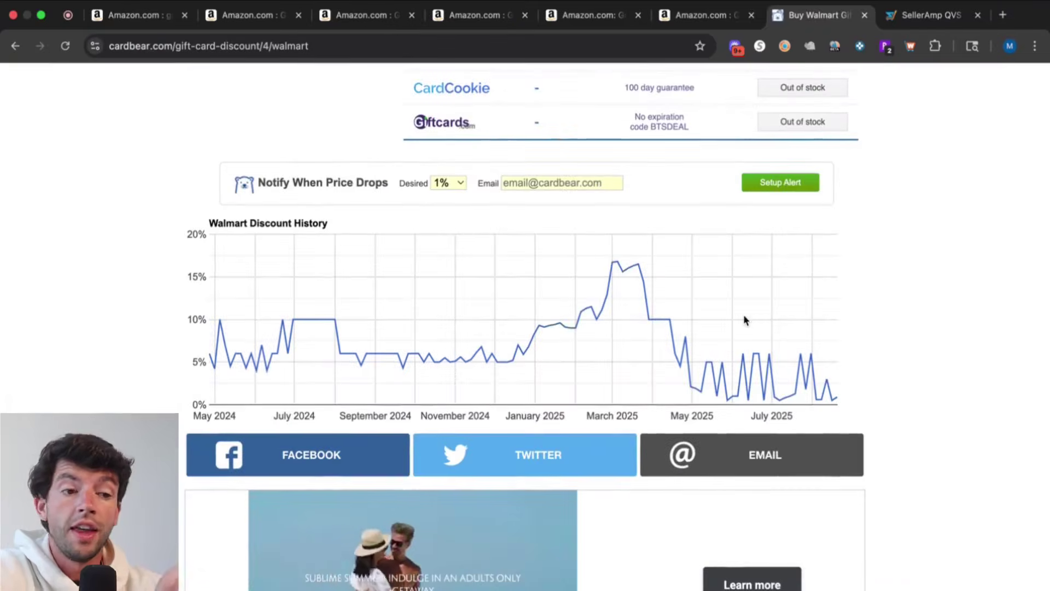
Close the Orange and Strawberry Watermelon bundle listing and the CardBear page, and switch to the Orange Early Rise pack of 2 listing.
{"action": "left_click", "coordinate": [745, 17]}
{"action": "left_click", "coordinate": [747, 17]}
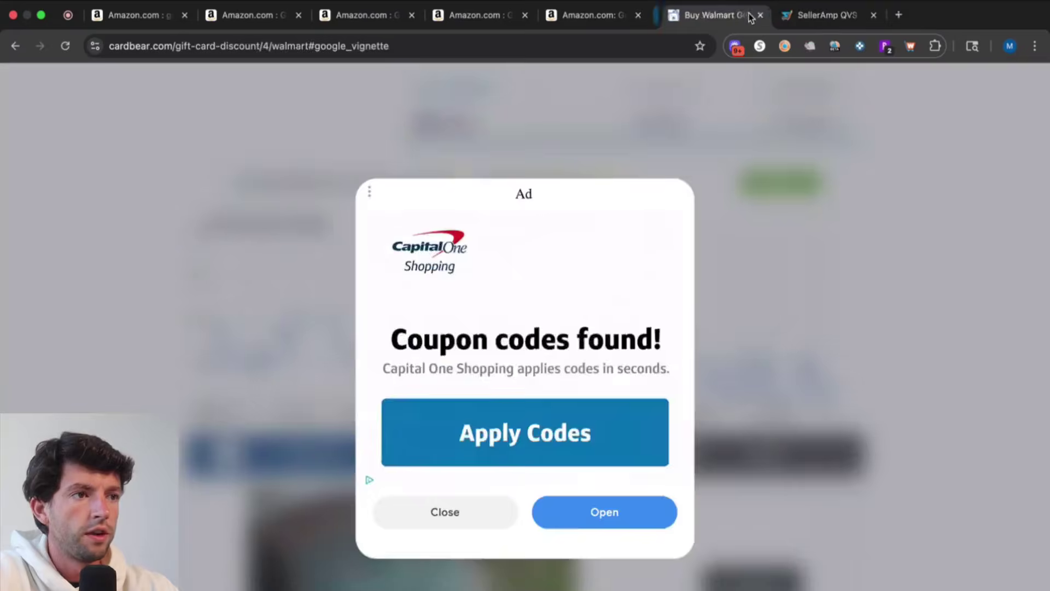
{"action": "left_click", "coordinate": [747, 16]}
{"action": "left_click", "coordinate": [590, 14]}
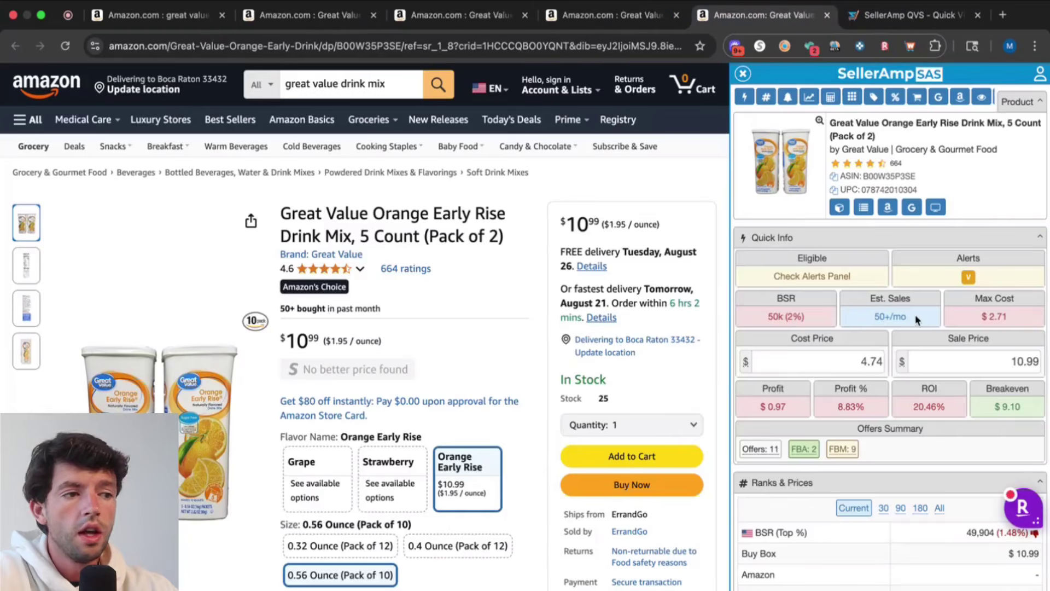
Examine the Orange Early Rise listing's Buy Box price, sales rank and monthly sold trends around early August.
{"action": "scroll", "coordinate": [917, 320], "scroll_direction": "down", "scroll_amount": 15}
{"action": "scroll", "coordinate": [919, 317], "scroll_direction": "up", "scroll_amount": 5}
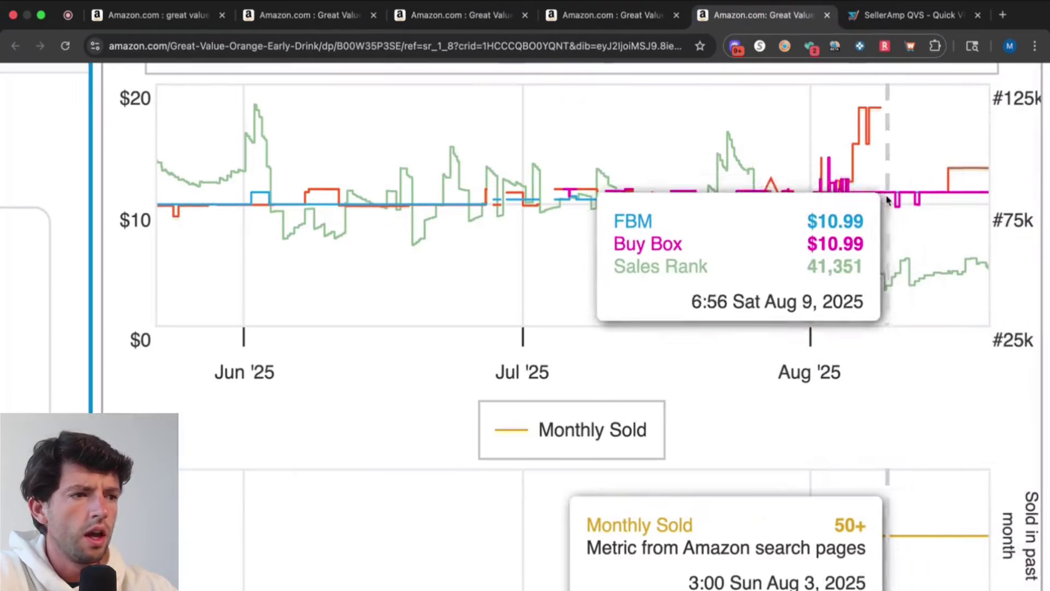
{"action": "key", "text": "super+0"}
{"action": "scroll", "coordinate": [961, 235], "scroll_direction": "up", "scroll_amount": 5}
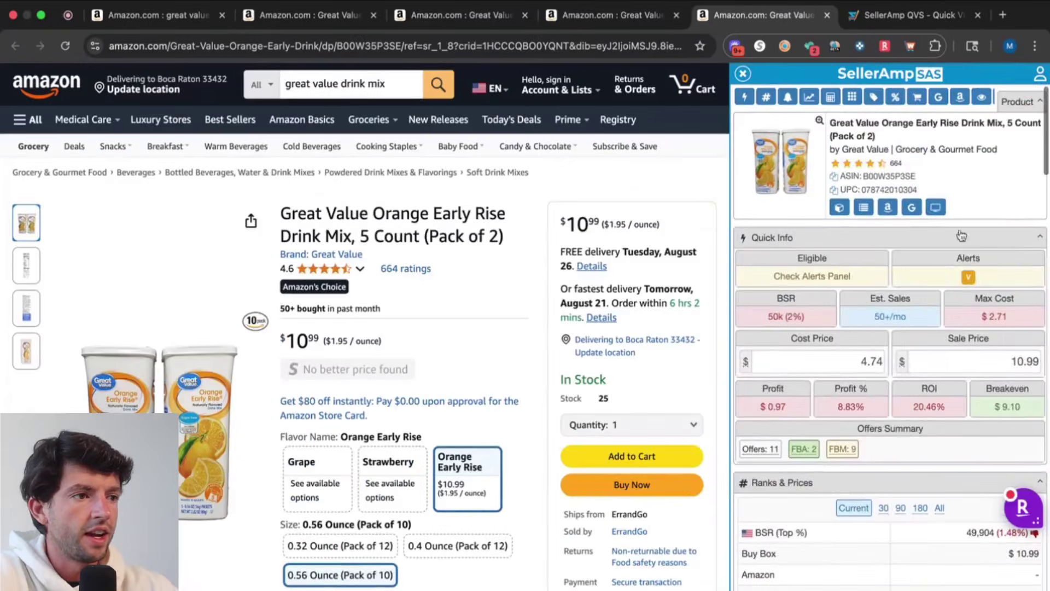
Search Google for the Orange Early Rise listing's title, and set its cost price to 9.48/2.
{"action": "left_click", "coordinate": [911, 207]}
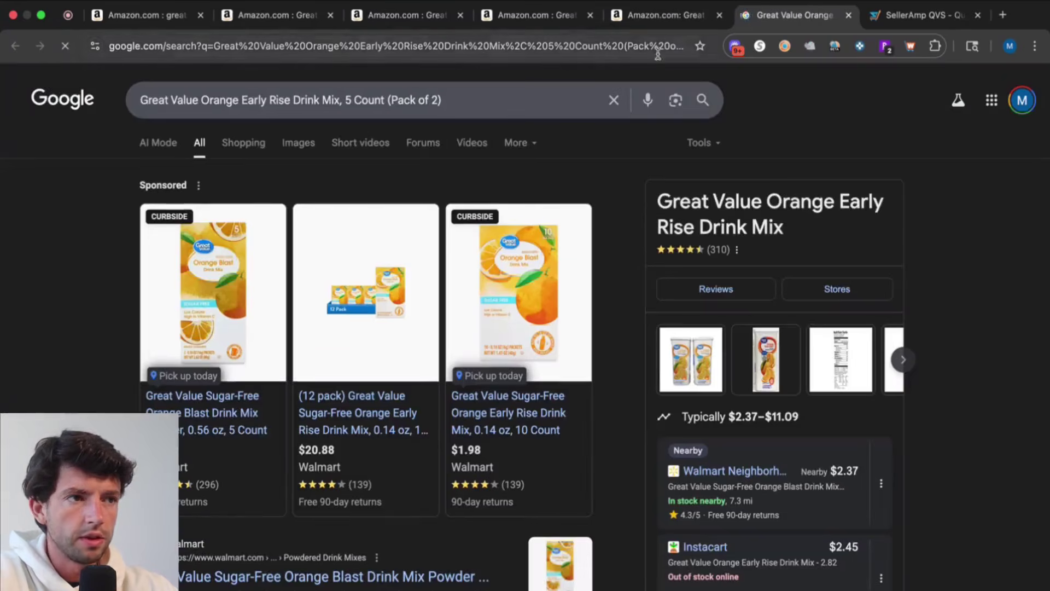
{"action": "key", "text": "ctrl+shift+Tab"}
{"action": "left_click", "coordinate": [877, 361]}
{"action": "type", "text": "2.3"}
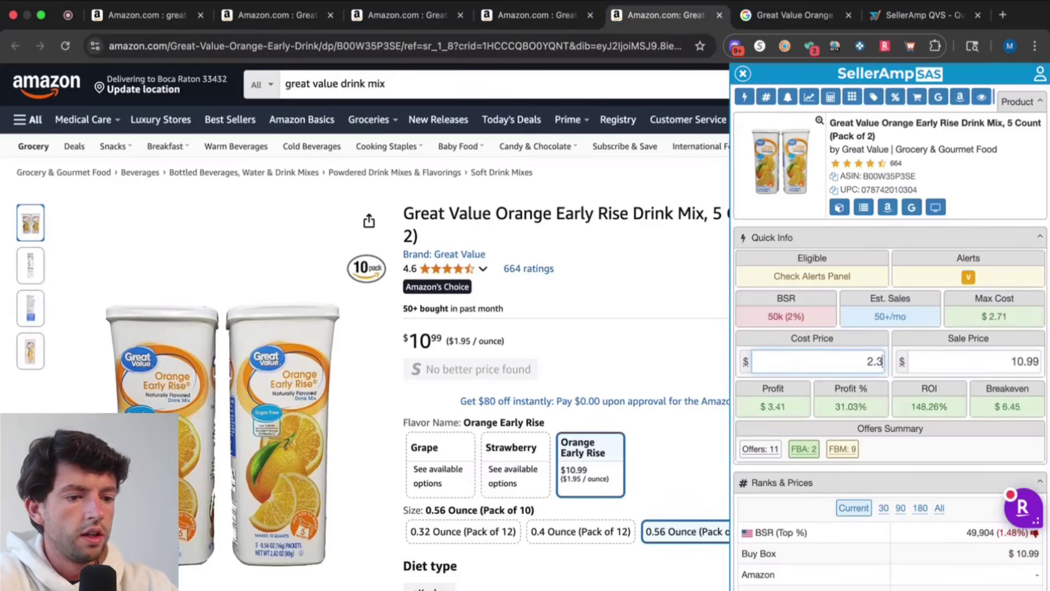
{"action": "type", "text": "7"}
{"action": "key", "text": "super+a"}
{"action": "type", "text": "9.48"}
{"action": "type", "text": "/2"}
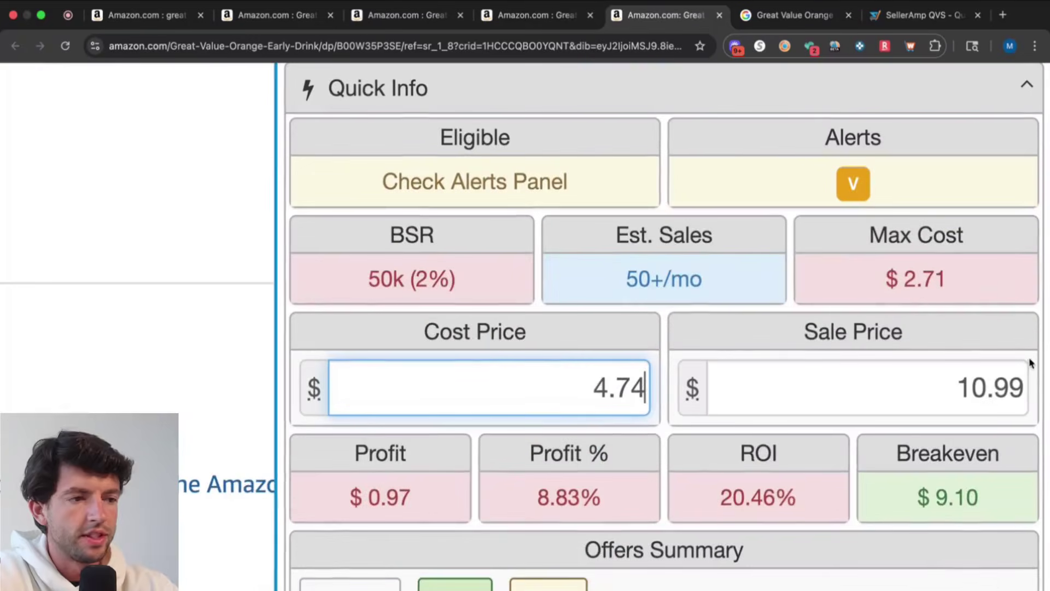
Close the Orange Early Rise listing and its Google results, and switch to the Cherry, Grape and Orange Early Rise 3-box bundle listing.
{"action": "left_click", "coordinate": [718, 15]}
{"action": "left_click", "coordinate": [718, 14]}
{"action": "left_click", "coordinate": [539, 16]}
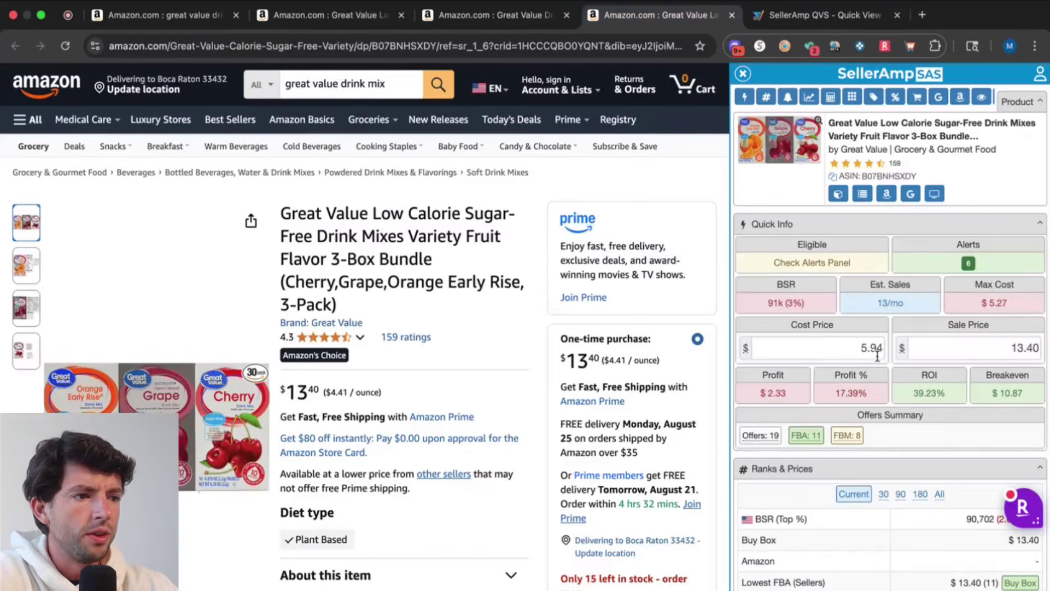
Examine the 3-box bundle's three-month price, sales rank, monthly sold and offer count charts in SellerAmp.
{"action": "scroll", "coordinate": [877, 356], "scroll_direction": "down", "scroll_amount": 10}
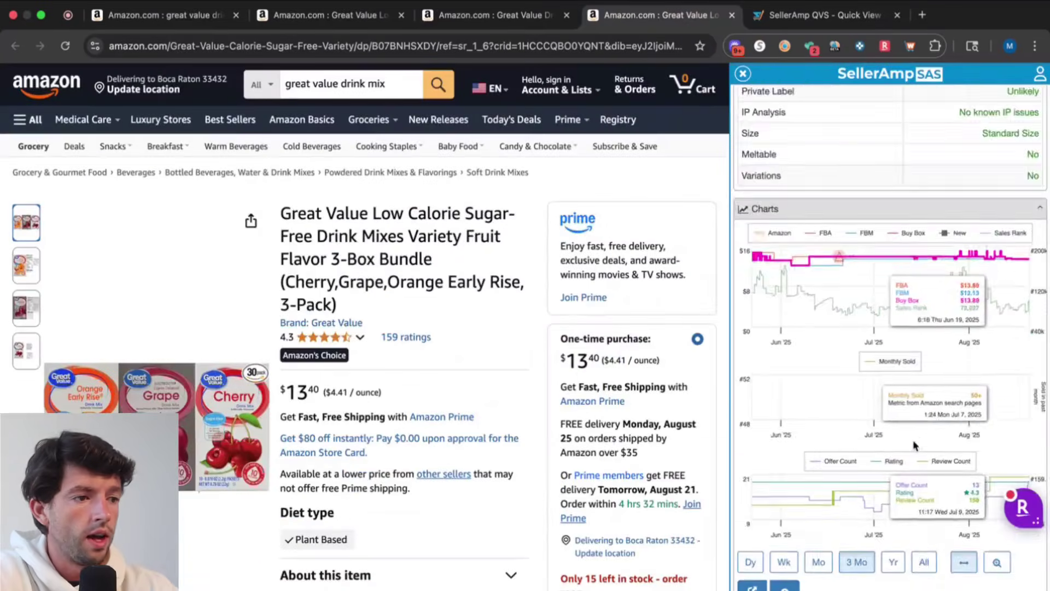
{"action": "scroll", "coordinate": [913, 445], "scroll_direction": "down", "scroll_amount": 3}
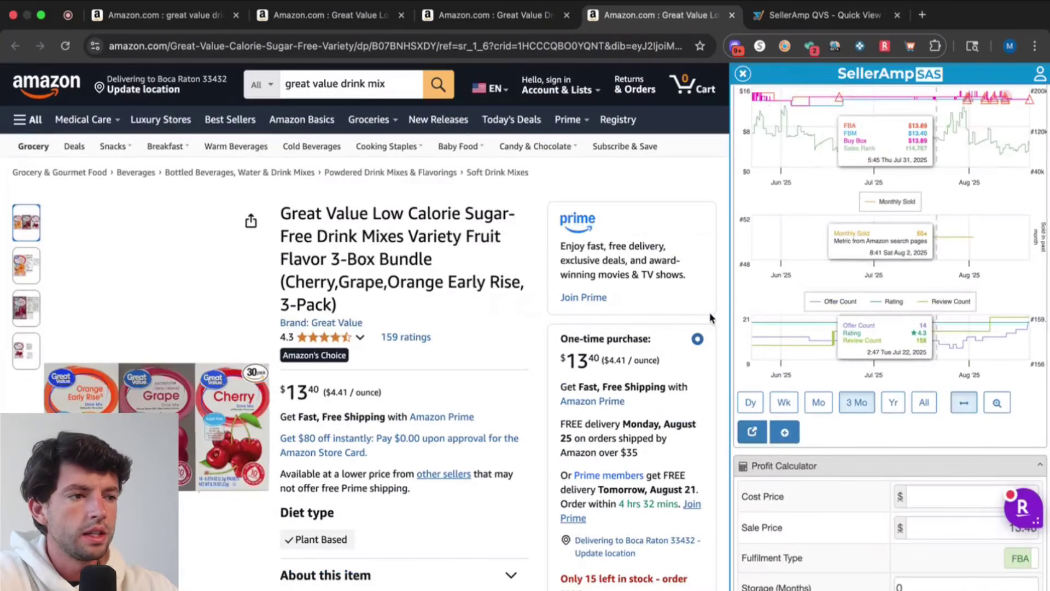
{"action": "scroll", "coordinate": [888, 309], "scroll_direction": "up", "scroll_amount": 10}
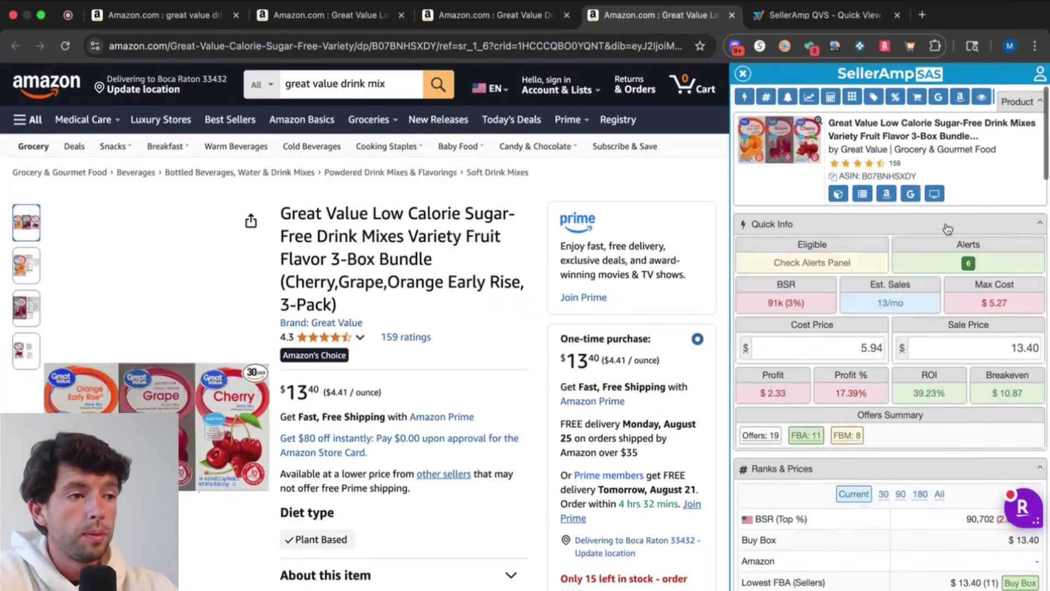
Search Google for the 3-box bundle's title, and set its cost price to 1.98*3.
{"action": "left_click", "coordinate": [904, 194]}
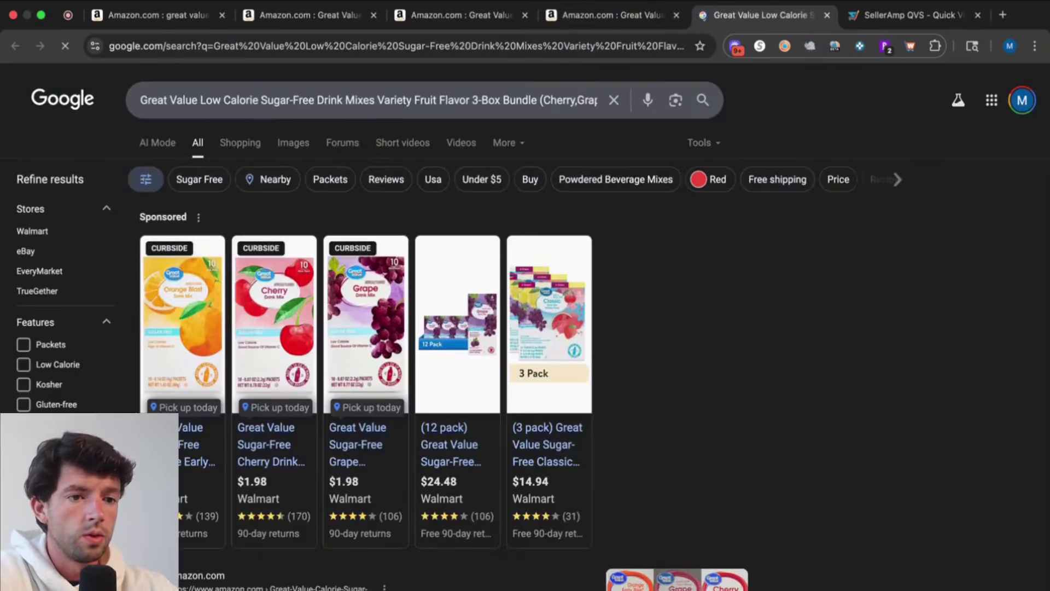
{"action": "left_click", "coordinate": [650, 15]}
{"action": "left_click", "coordinate": [822, 347]}
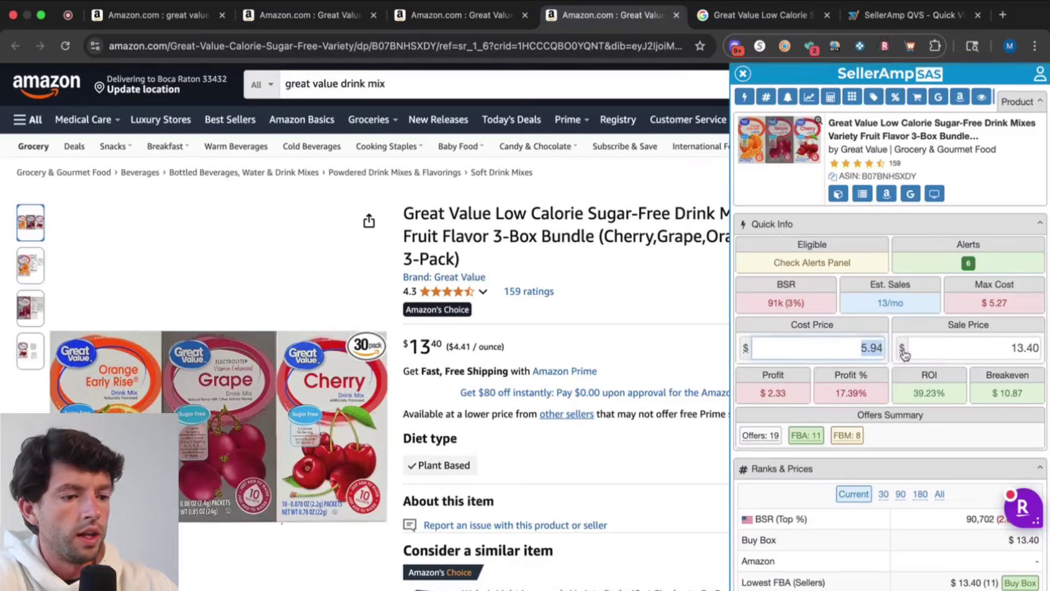
{"action": "type", "text": "1.98*3"}
{"action": "key", "text": "Return"}
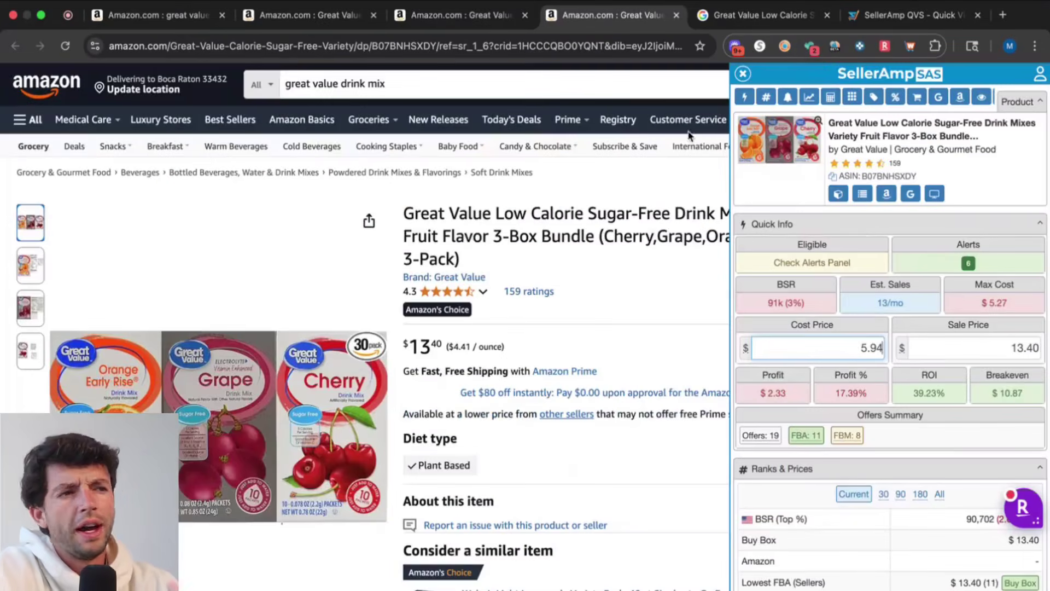
Close the 3-box bundle listing and its Google results, and switch to the Fruit Punch, Cherry and Grape three-canister bundle listing.
{"action": "left_click", "coordinate": [677, 15]}
{"action": "left_click", "coordinate": [677, 14]}
{"action": "left_click", "coordinate": [431, 19]}
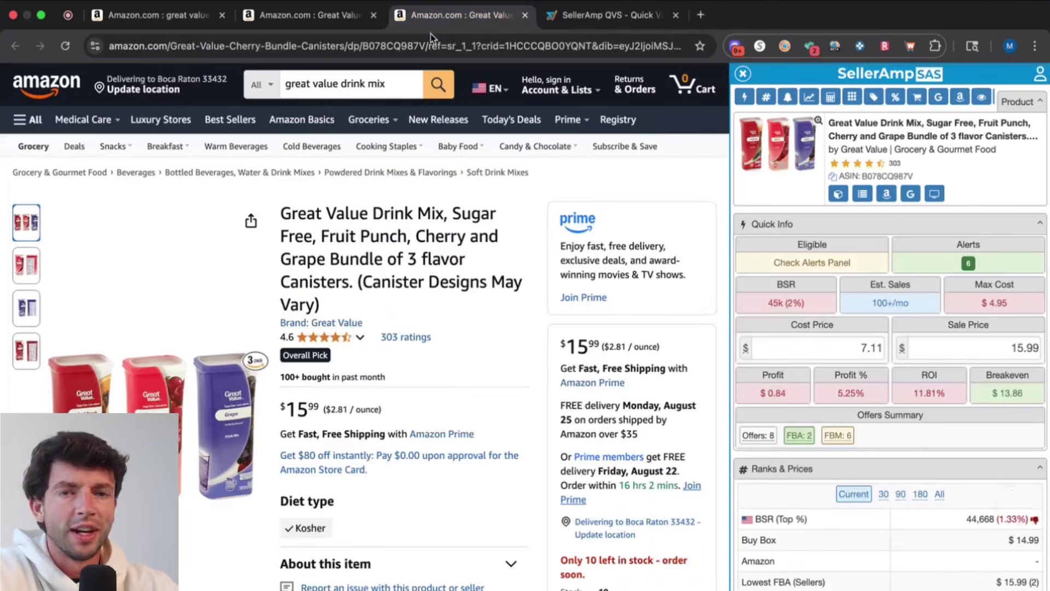
Search Google for the Fruit Punch, Cherry and Grape bundle's title, and return to check its cost price and three-month charts.
{"action": "left_click", "coordinate": [911, 194]}
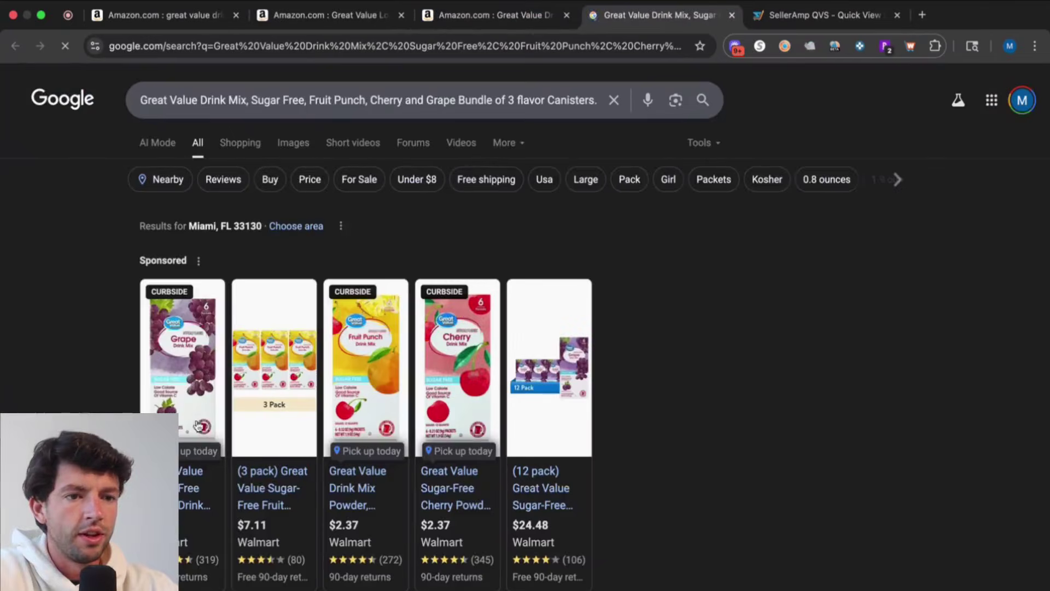
{"action": "left_click", "coordinate": [479, 21]}
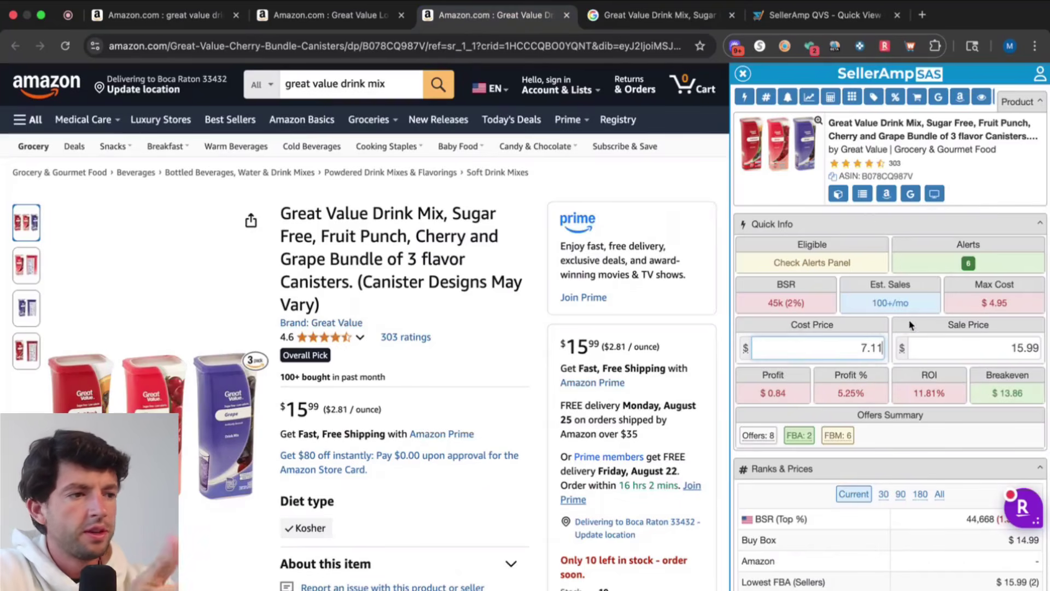
{"action": "scroll", "coordinate": [911, 325], "scroll_direction": "down", "scroll_amount": 15}
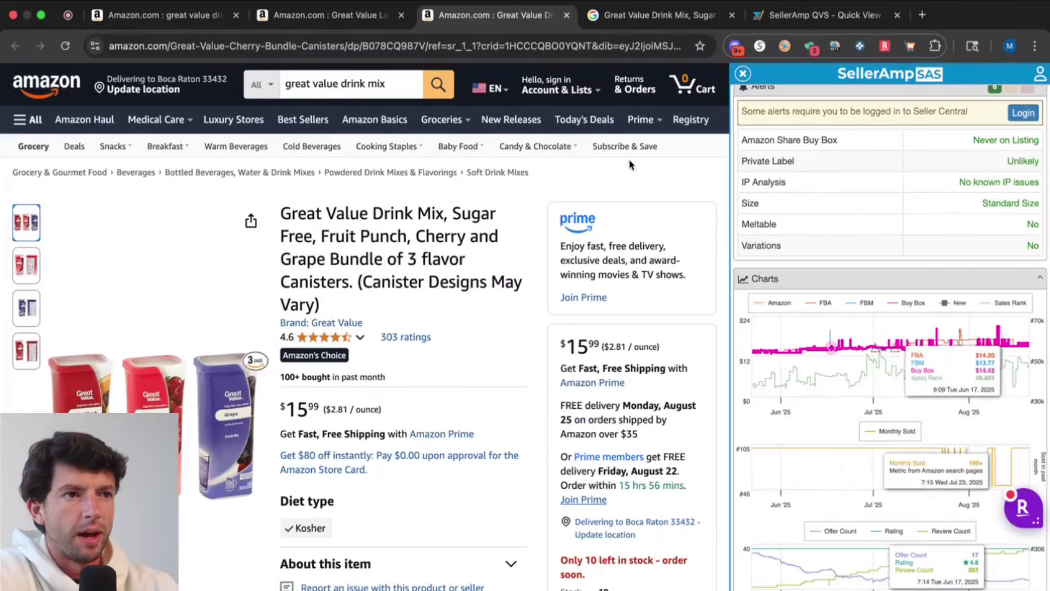
Close the Fruit Punch, Cherry and Grape bundle listing and its Google results, and switch to the Lemonade Variety 4-pack listing.
{"action": "left_click", "coordinate": [567, 15]}
{"action": "left_click", "coordinate": [567, 14]}
{"action": "left_click", "coordinate": [322, 4]}
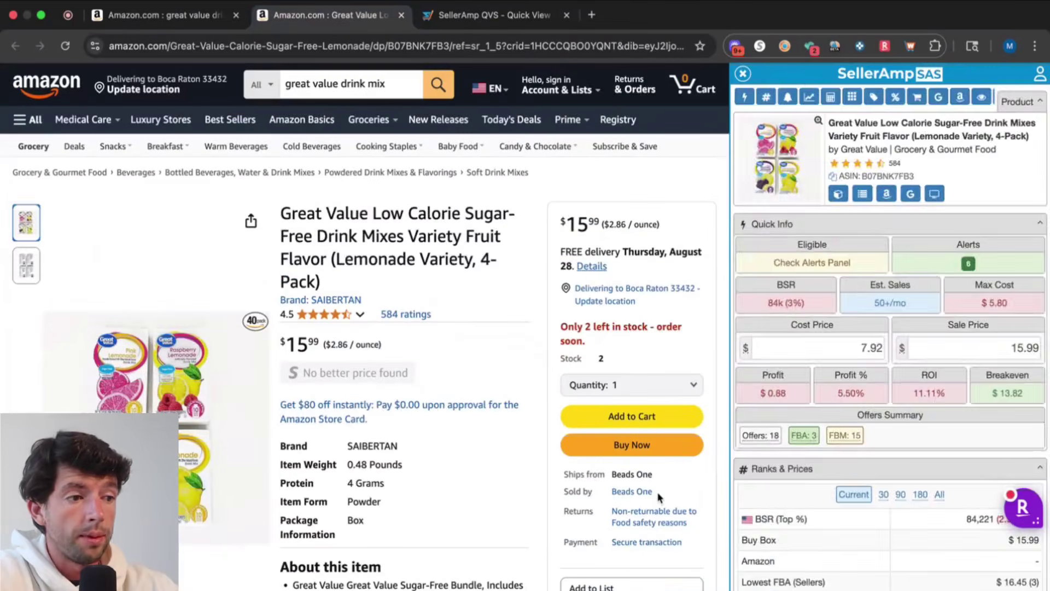
Review the Lemonade Variety 4-pack's ranks, alerts and seller offers, and set its sale price to 17.50.
{"action": "scroll", "coordinate": [1022, 446], "scroll_direction": "down", "scroll_amount": 15}
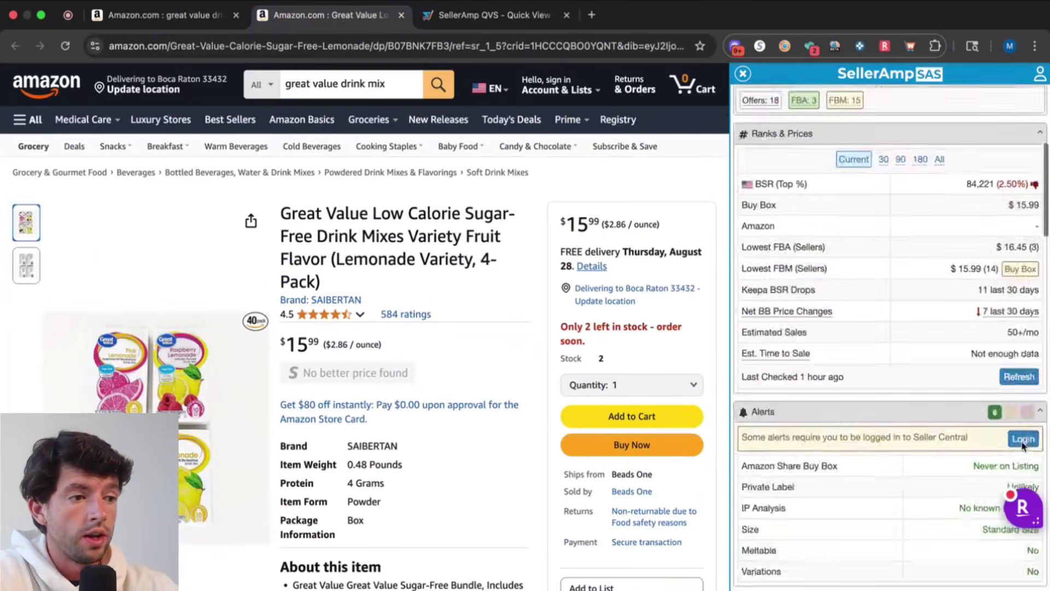
{"action": "scroll", "coordinate": [1022, 446], "scroll_direction": "down", "scroll_amount": 10}
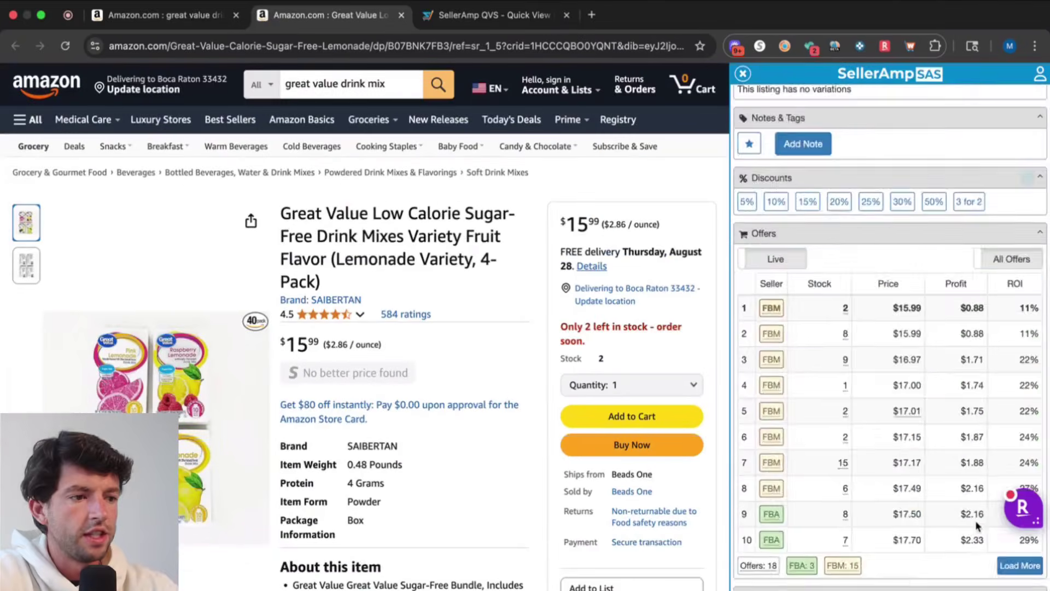
{"action": "scroll", "coordinate": [975, 520], "scroll_direction": "up", "scroll_amount": 20}
{"action": "left_click", "coordinate": [981, 350]}
{"action": "type", "text": "17.50"}
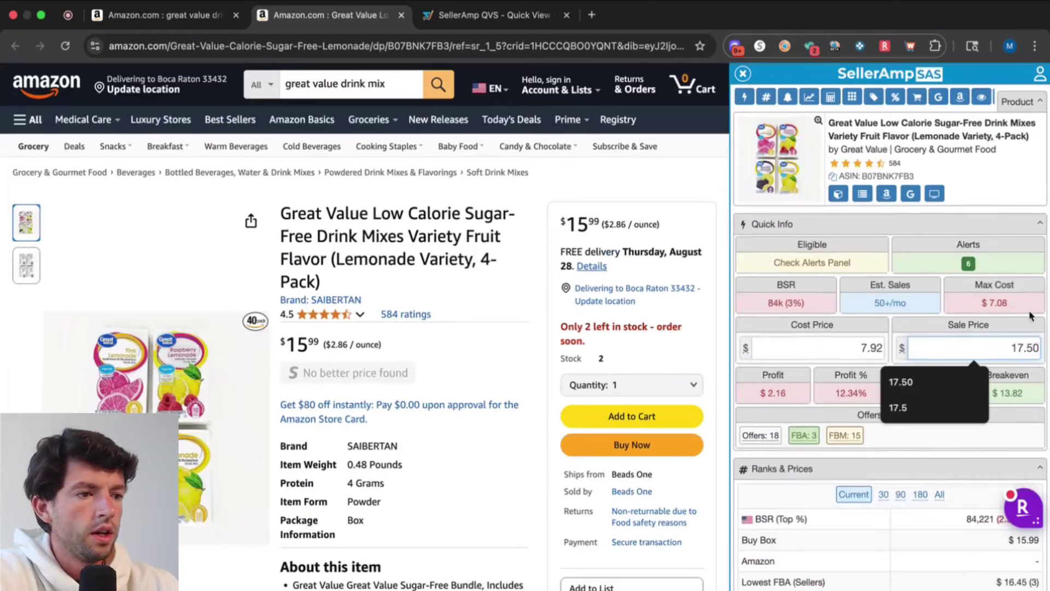
{"action": "left_click", "coordinate": [1033, 323]}
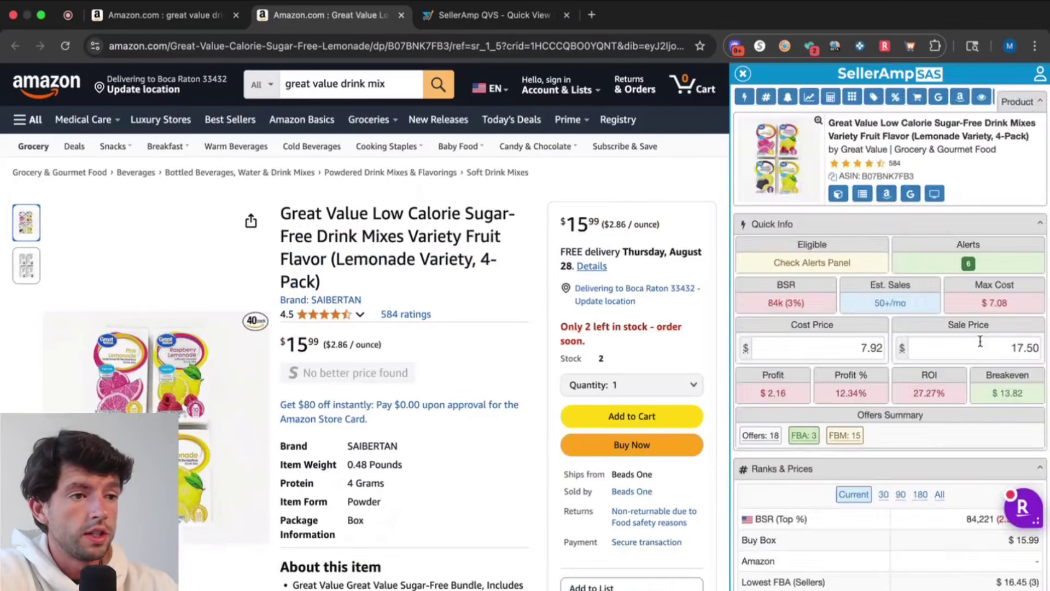
Examine the Lemonade Variety 4-pack's three-month price, monthly sold and offer count charts, and highlight its title up to "Flavor".
{"action": "scroll", "coordinate": [980, 341], "scroll_direction": "down", "scroll_amount": 10}
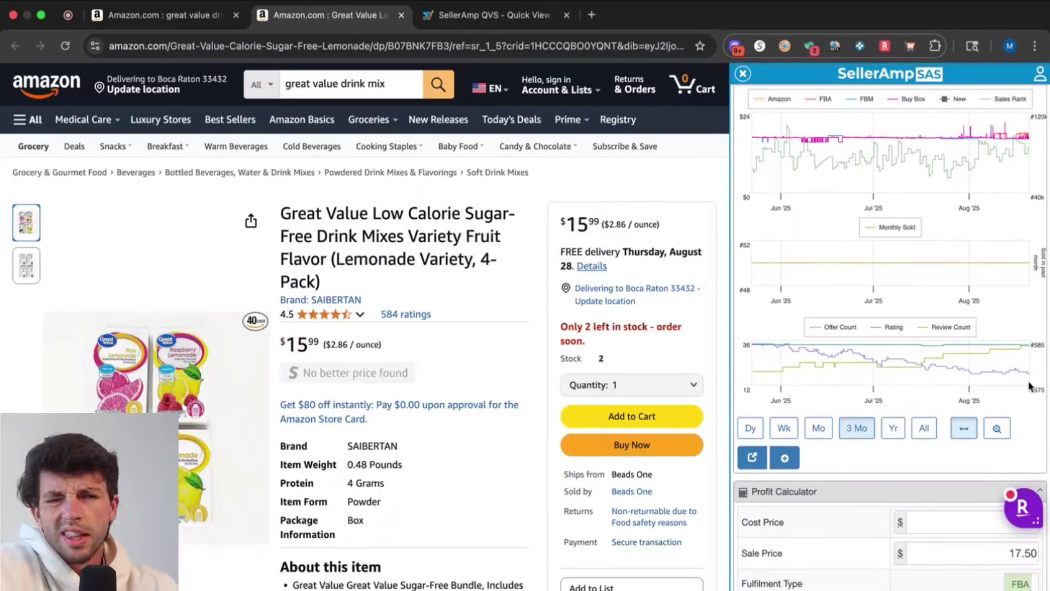
{"action": "scroll", "coordinate": [1029, 386], "scroll_direction": "down", "scroll_amount": 8}
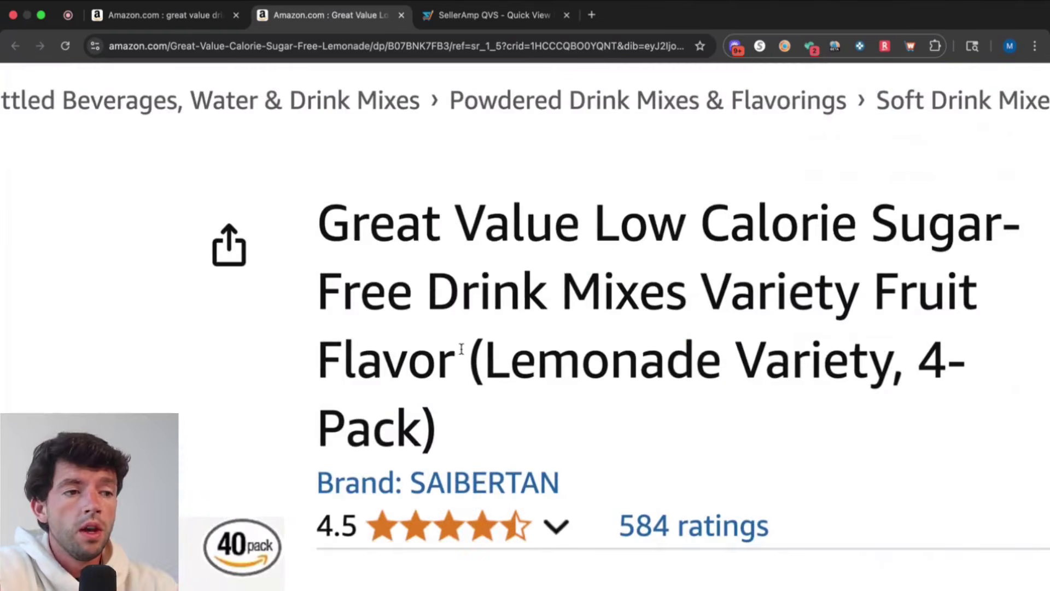
{"action": "left_click_drag", "start_coordinate": [461, 348], "coordinate": [320, 230]}
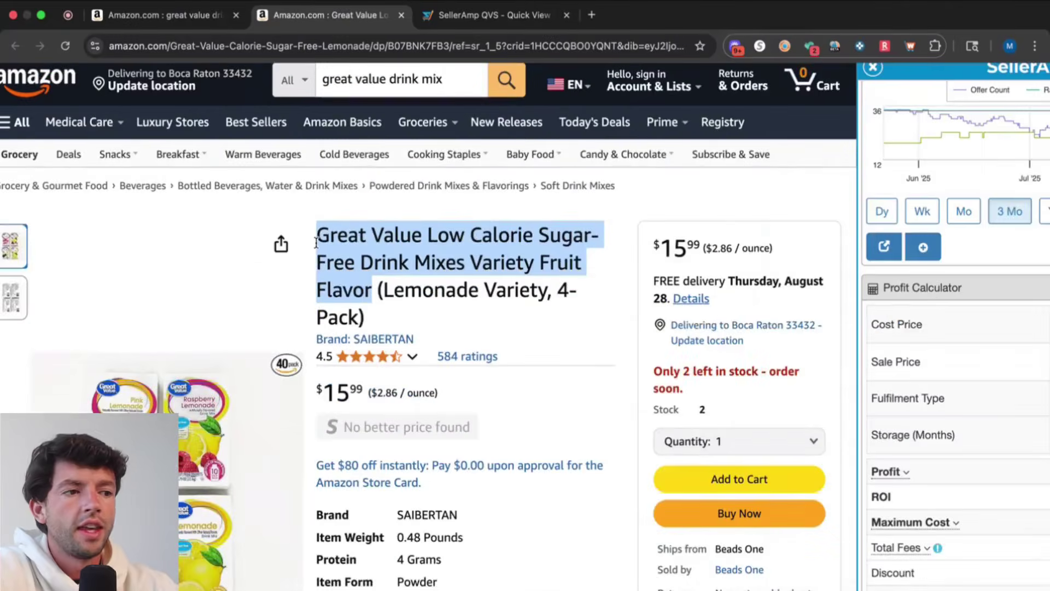
Open the storefront lookups of the FBA sellers offering at $17.50 and $17.70, and examine the second storefront's top brands.
{"action": "scroll", "coordinate": [897, 370], "scroll_direction": "down", "scroll_amount": 15}
{"action": "scroll", "coordinate": [898, 370], "scroll_direction": "up", "scroll_amount": 5}
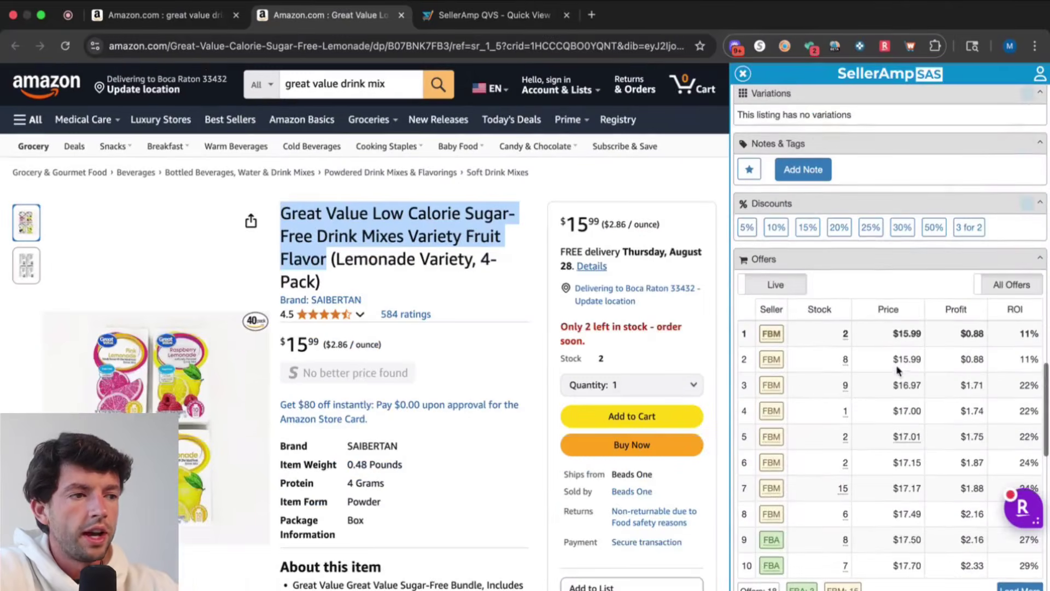
{"action": "left_click", "coordinate": [773, 546]}
{"action": "left_click", "coordinate": [767, 570]}
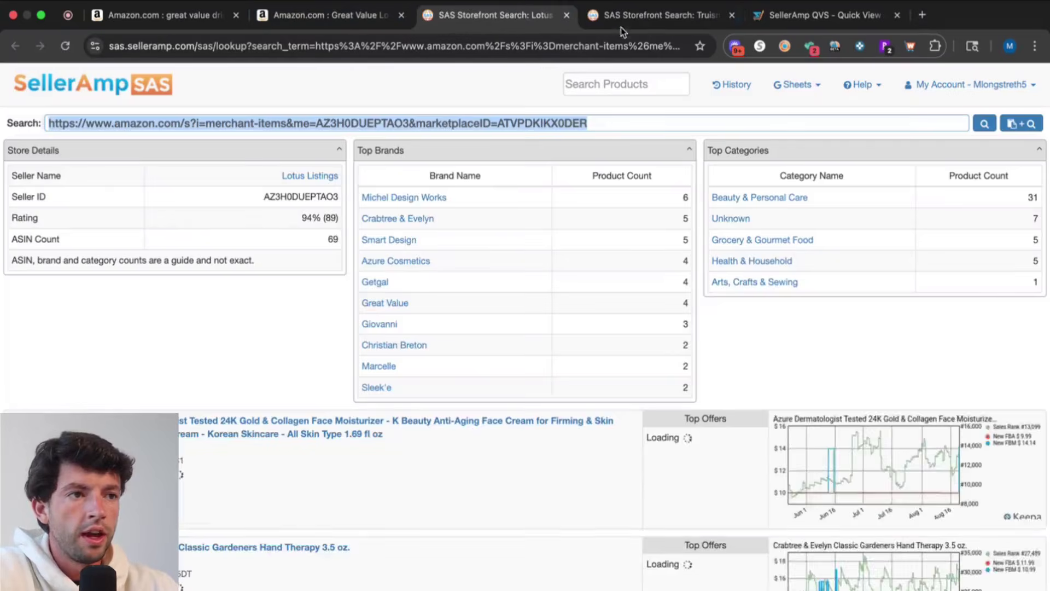
{"action": "left_click", "coordinate": [621, 25]}
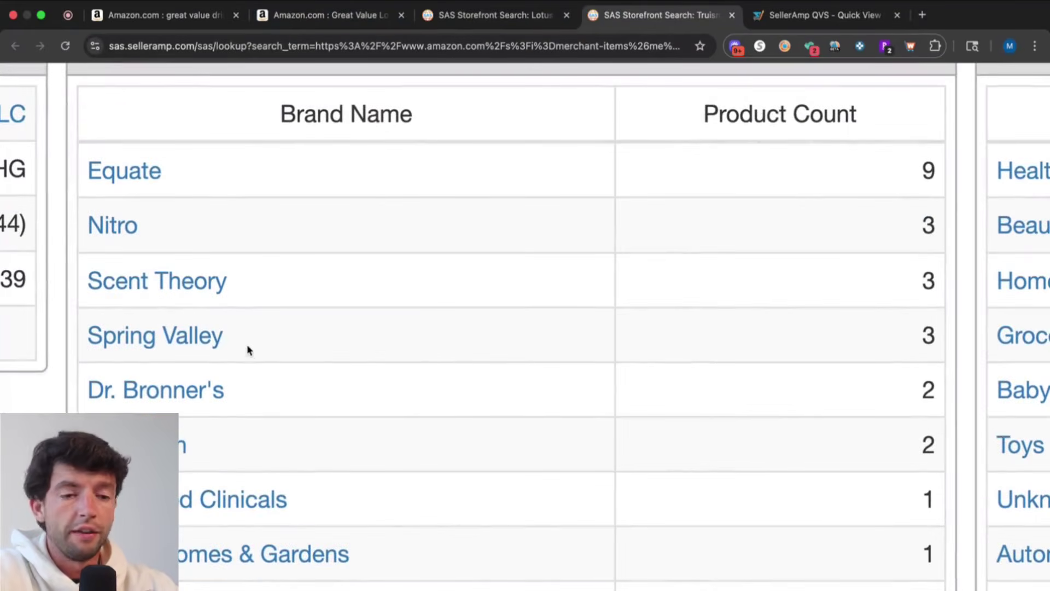
{"action": "scroll", "coordinate": [243, 355], "scroll_direction": "down", "scroll_amount": 2}
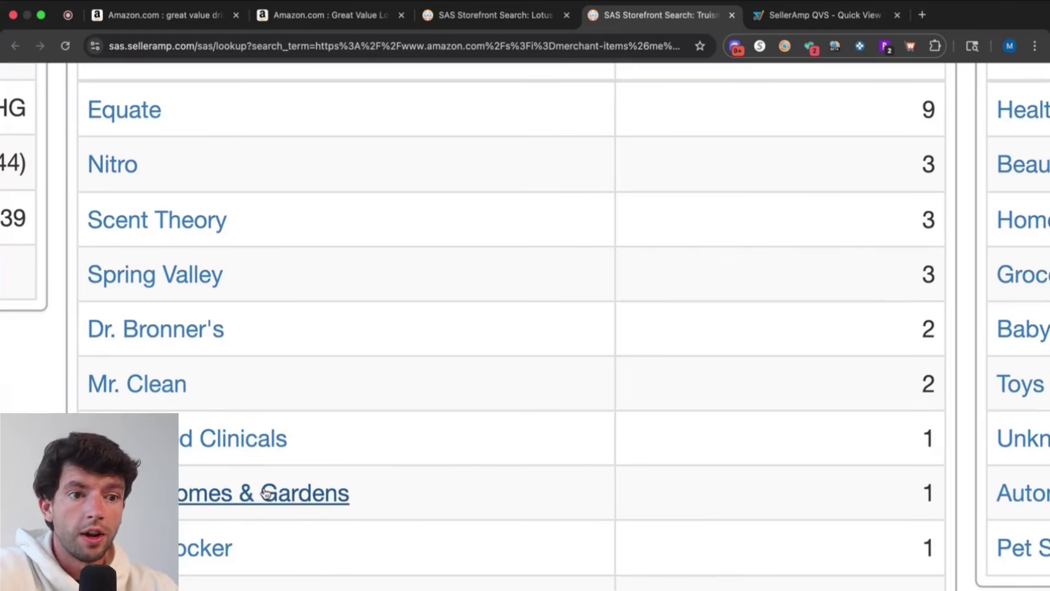